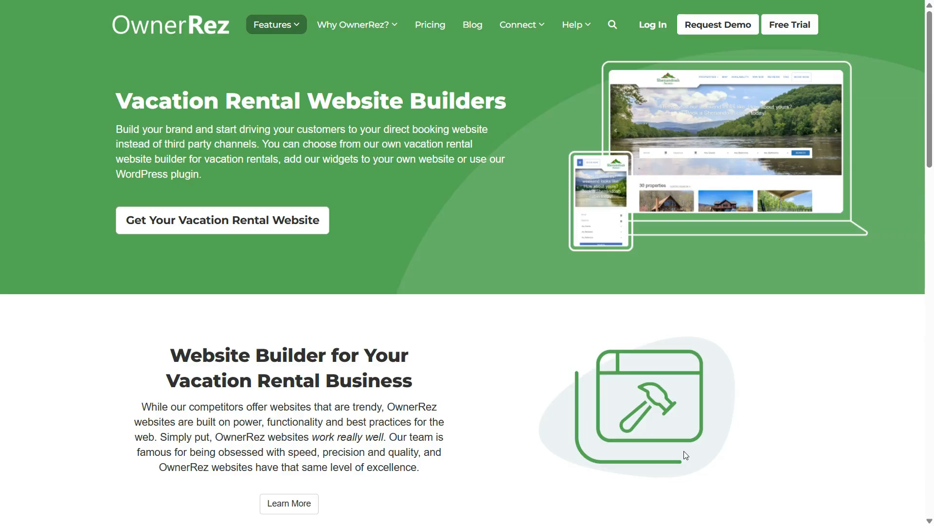
- Scroll through the vacation rental website builder page, then open the OwnerRez account
scroll(686, 455, down, 5)
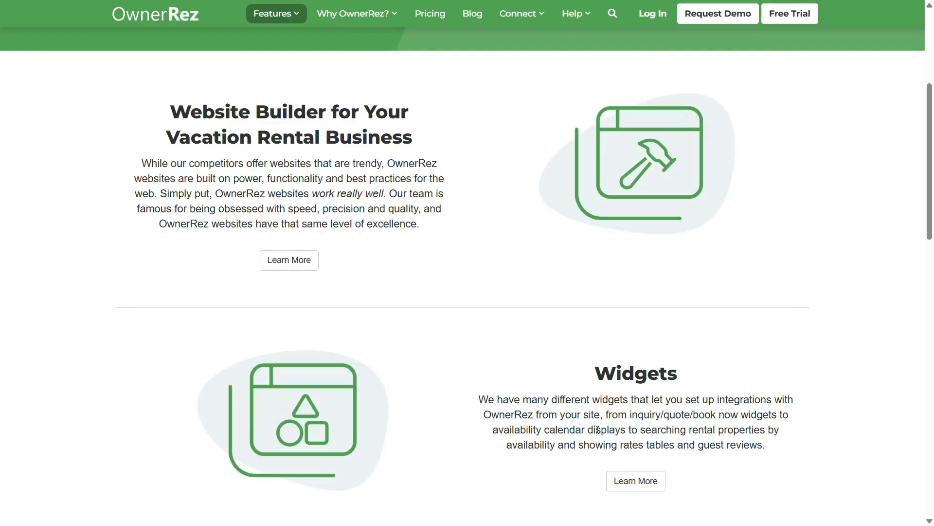
scroll(598, 430, down, 5)
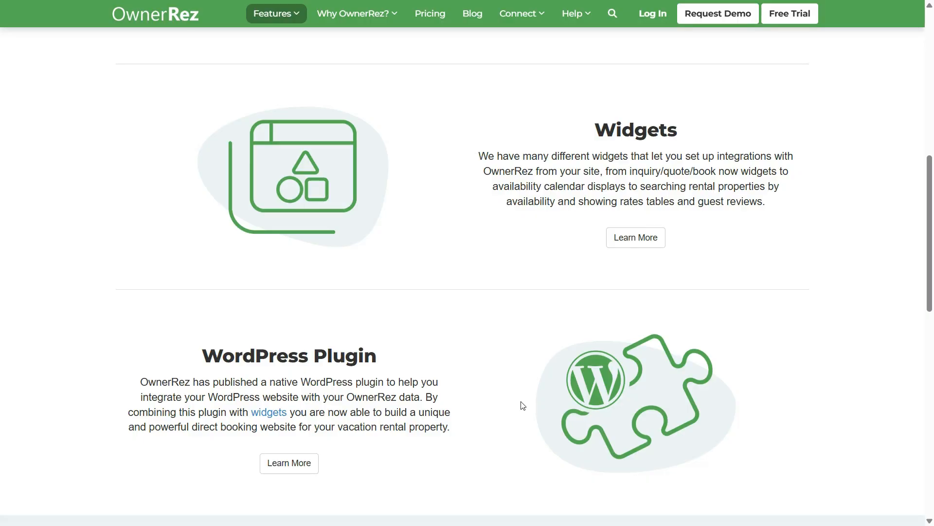
click(437, 7)
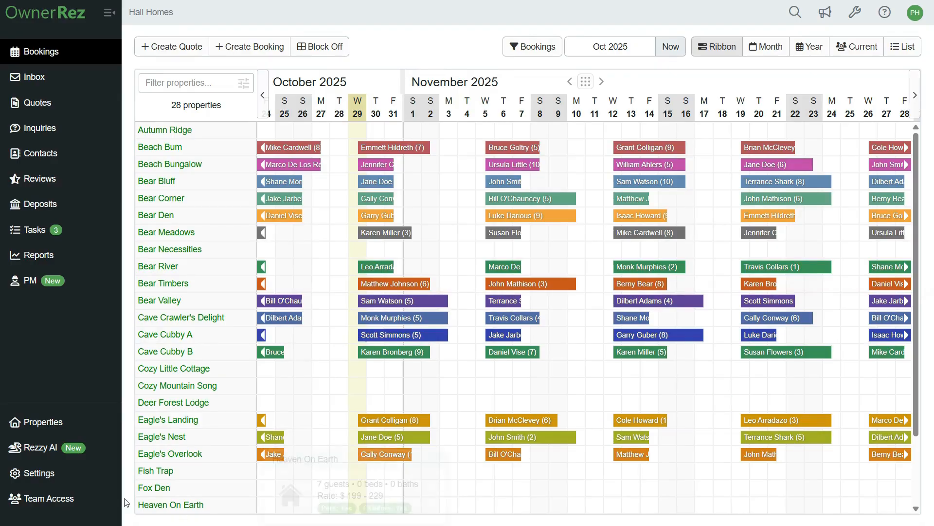
- Open the Theming settings and view the Hall Homes account theme
click(76, 470)
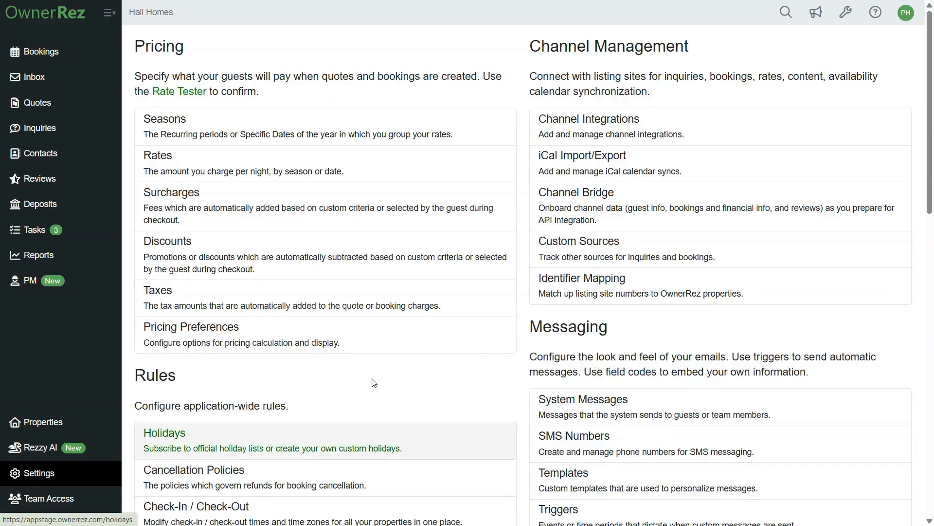
scroll(651, 300, down, 10)
scroll(651, 299, down, 4)
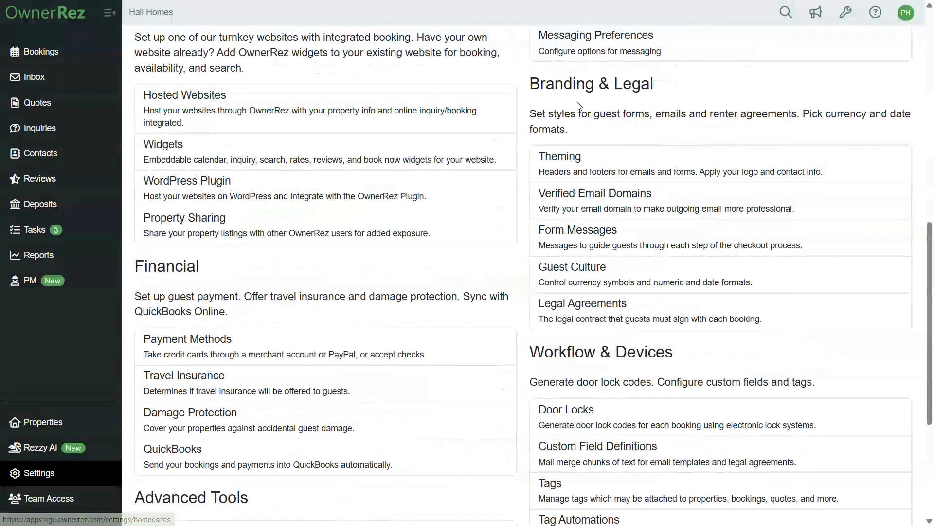
click(561, 168)
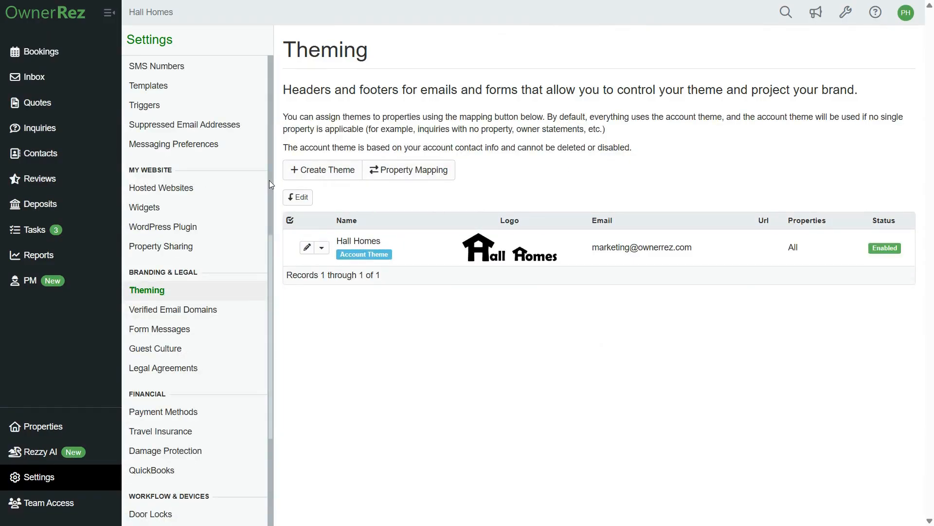
click(416, 252)
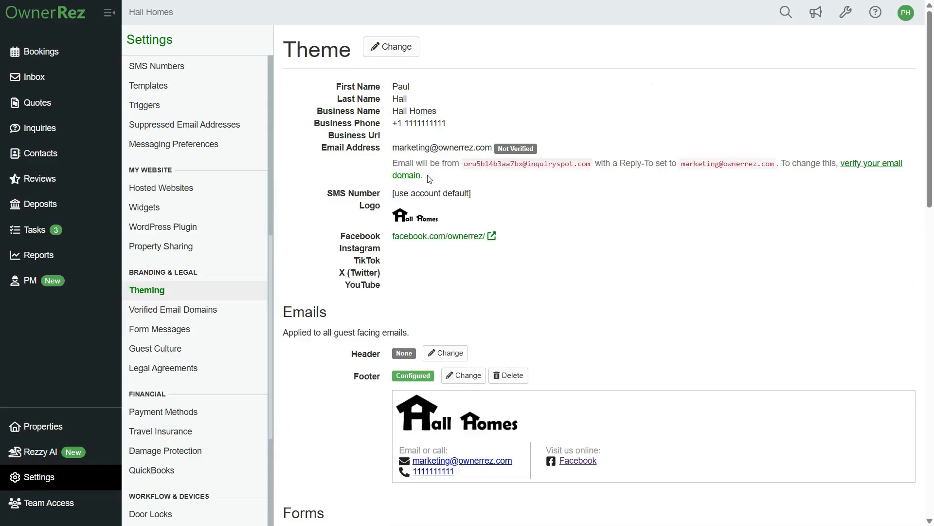
- Open the account theme for editing, review its fields and social networks, and save it
click(389, 47)
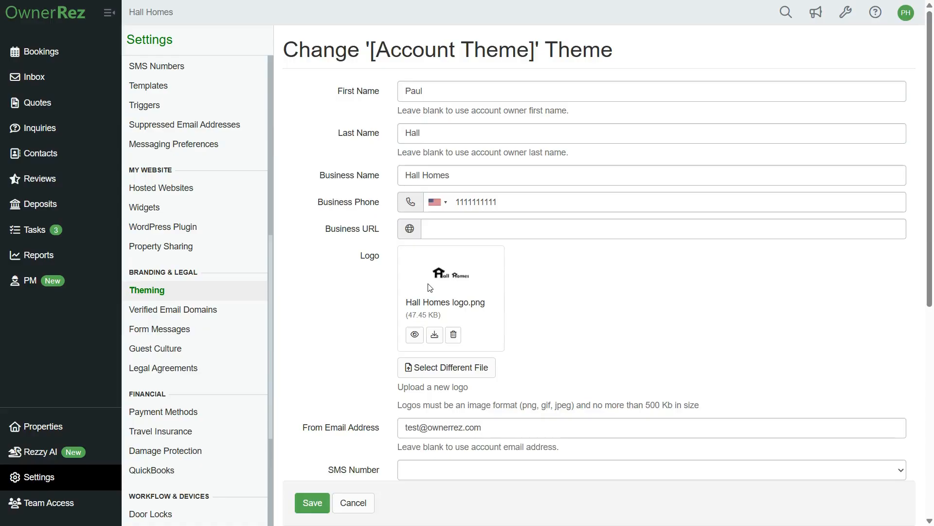
scroll(440, 282, down, 4)
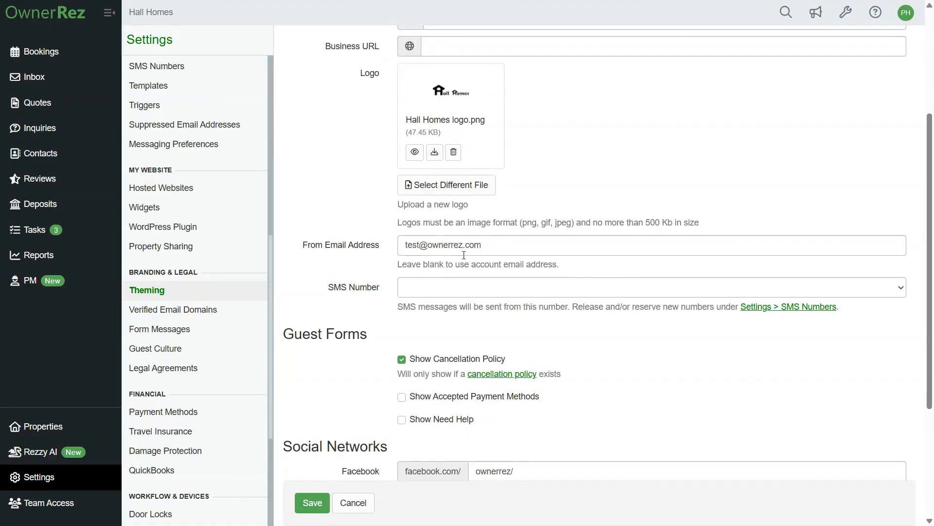
scroll(464, 255, down, 4)
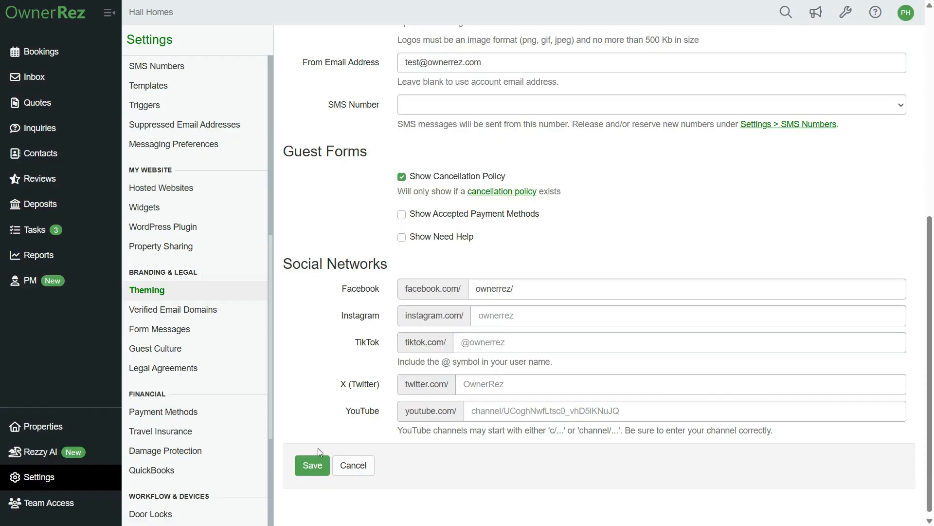
click(310, 467)
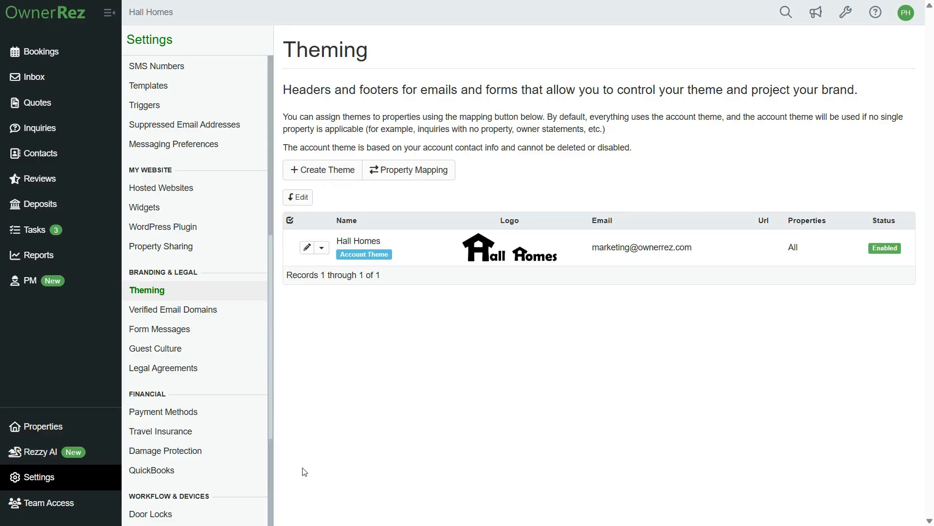
- Open the Bear Valley property and review its amenities list
click(76, 431)
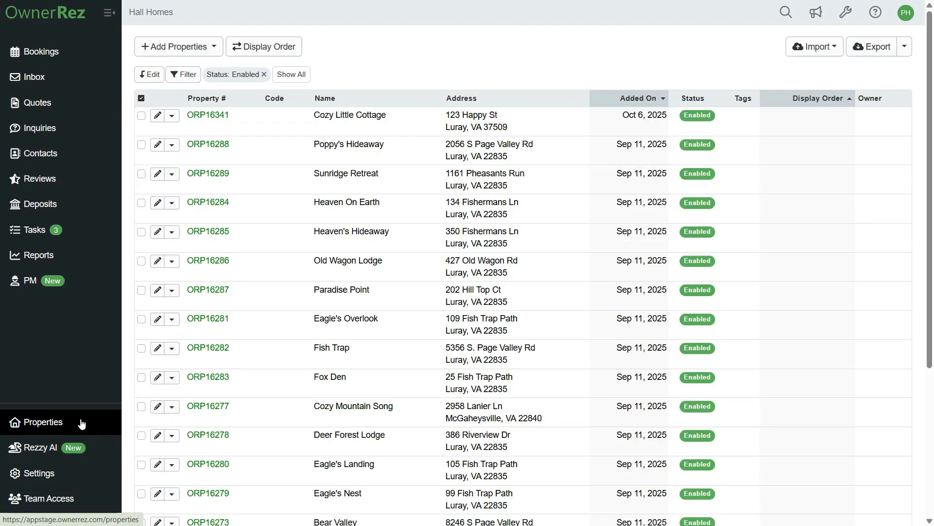
scroll(299, 384, down, 4)
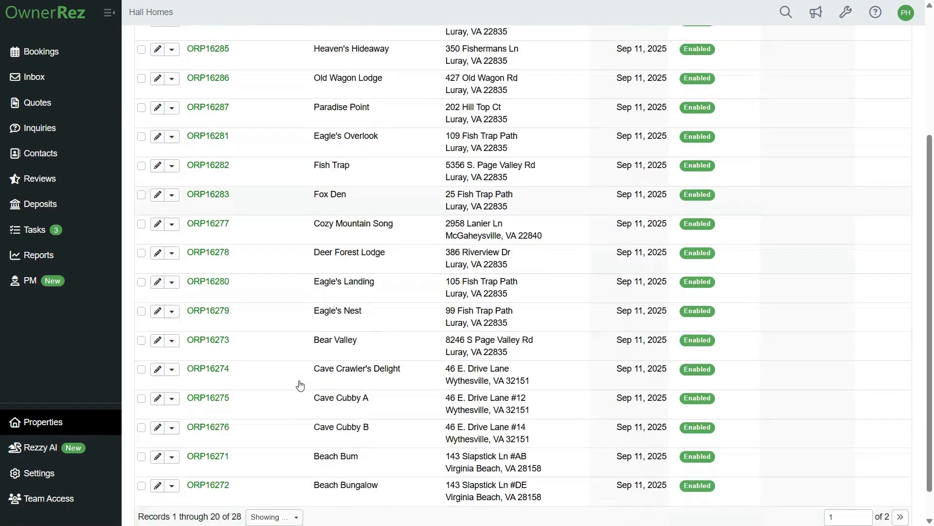
click(356, 347)
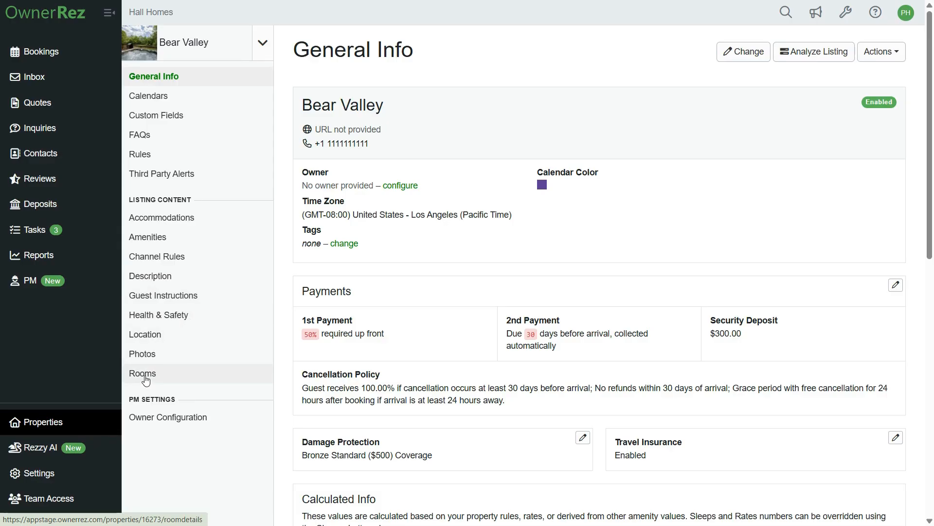
click(168, 238)
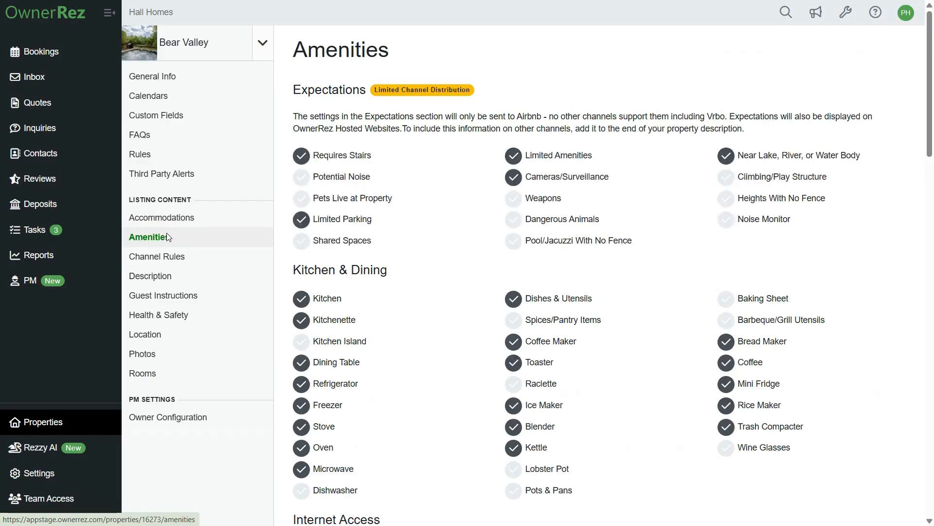
scroll(416, 227, down, 5)
scroll(416, 227, down, 6)
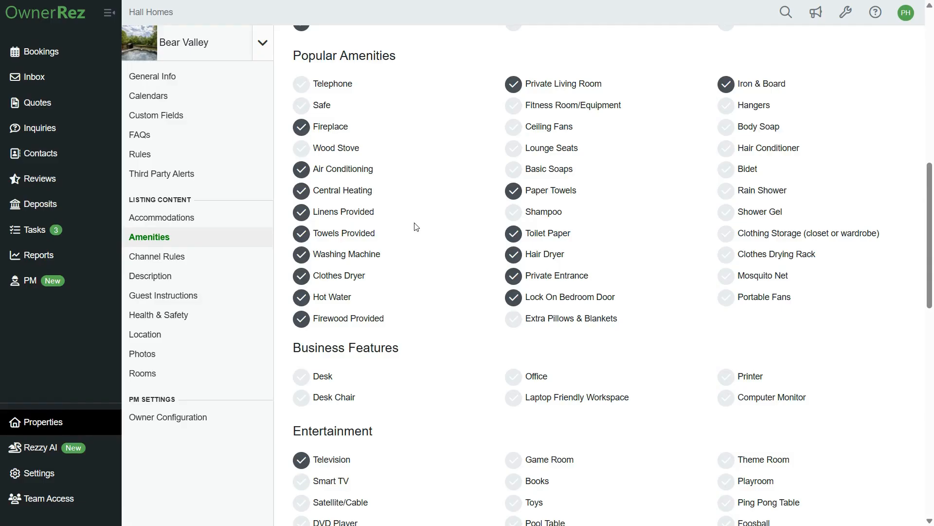
- Start creating a new hosted website from the Hosted Websites settings and paste Hall Homes as the site title
click(85, 476)
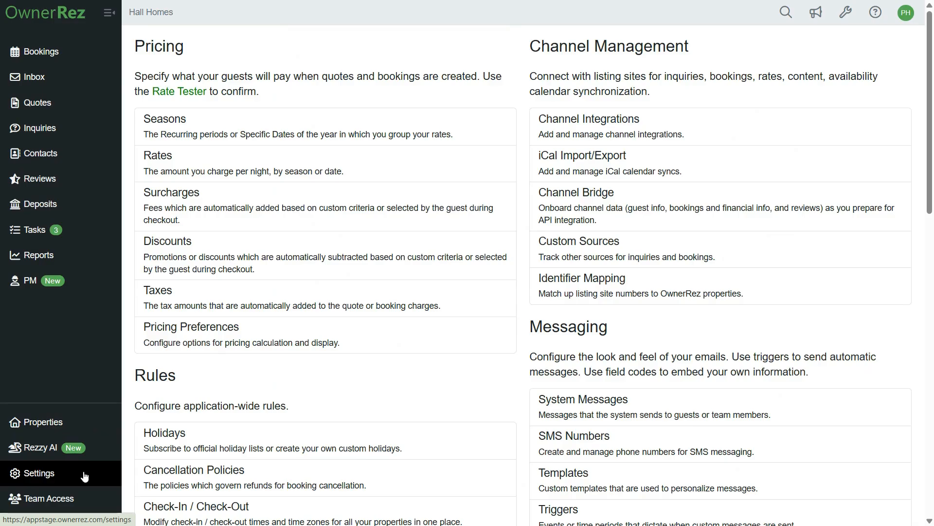
scroll(268, 355, down, 9)
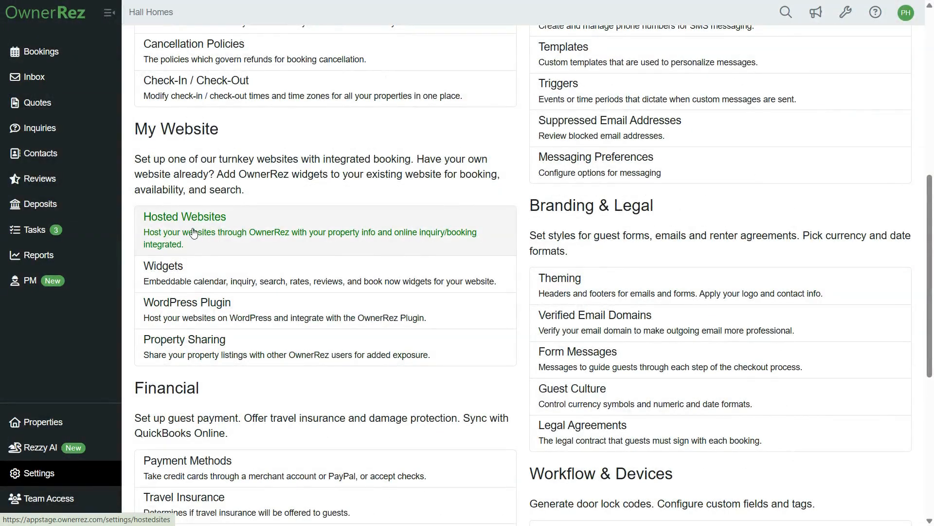
click(193, 233)
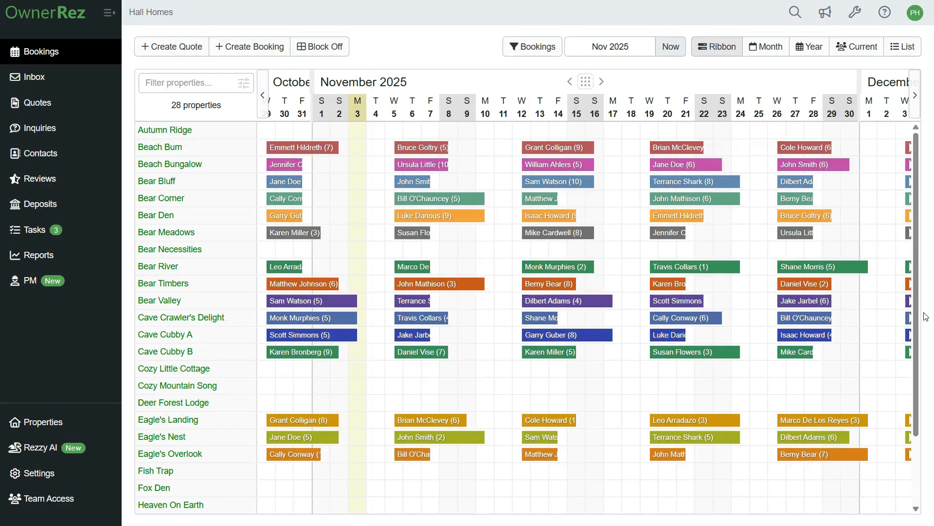
click(96, 482)
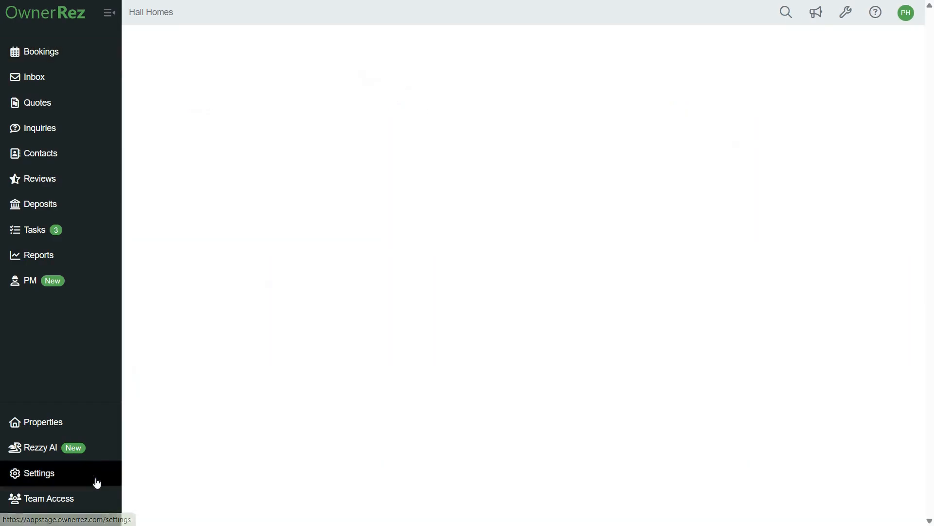
scroll(250, 454, down, 6)
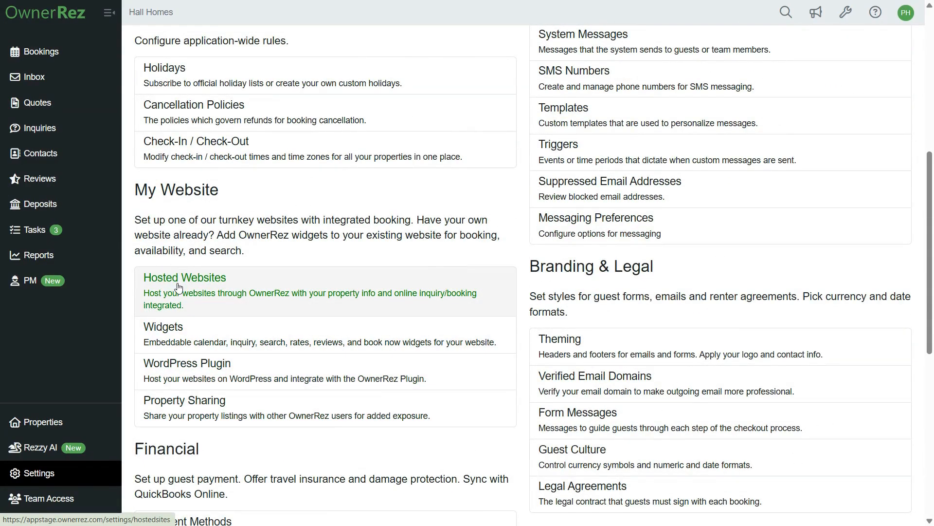
click(178, 288)
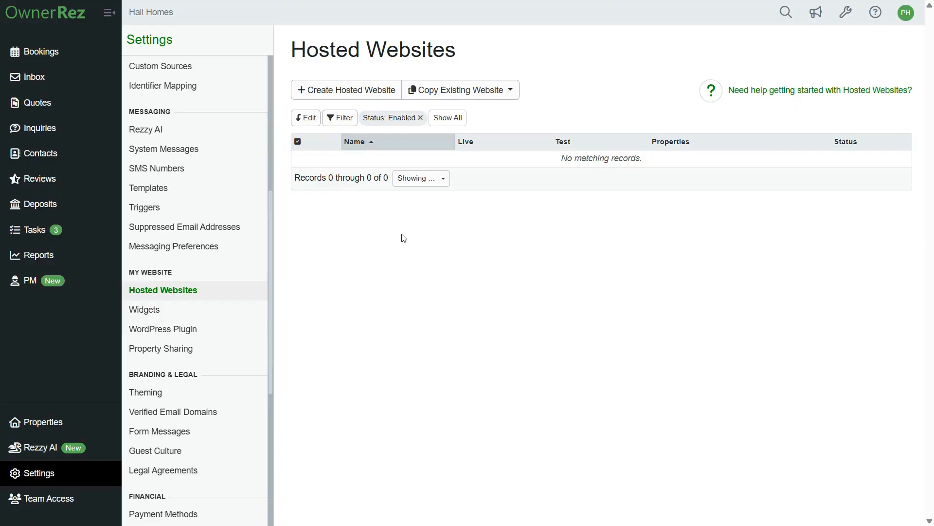
click(324, 98)
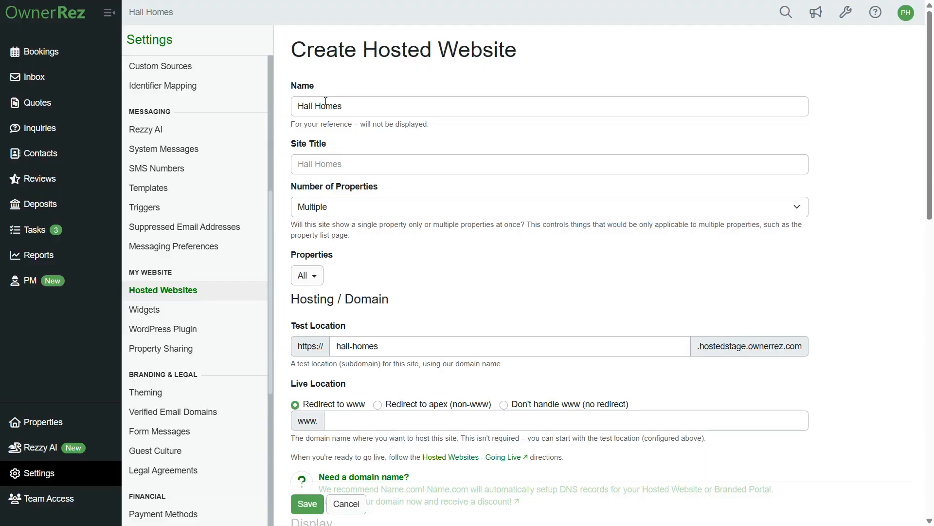
click(312, 166)
right_click(311, 165)
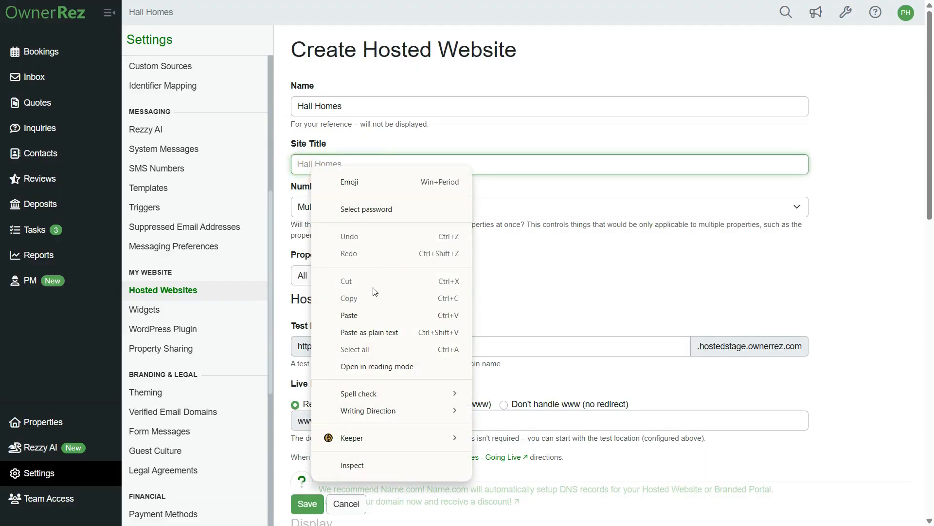
click(348, 315)
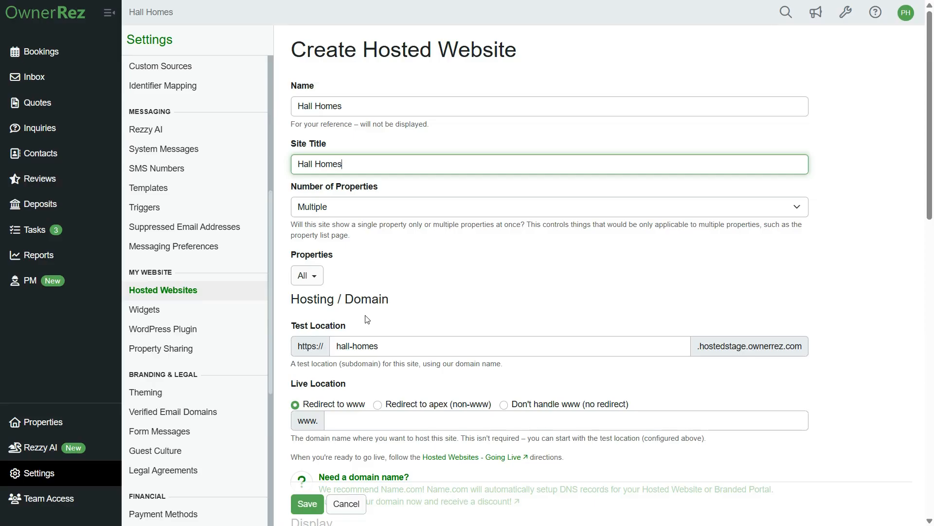
- Keep the number of properties at Multiple and limit the site to only Bear Bluff and Bear Valley
click(322, 208)
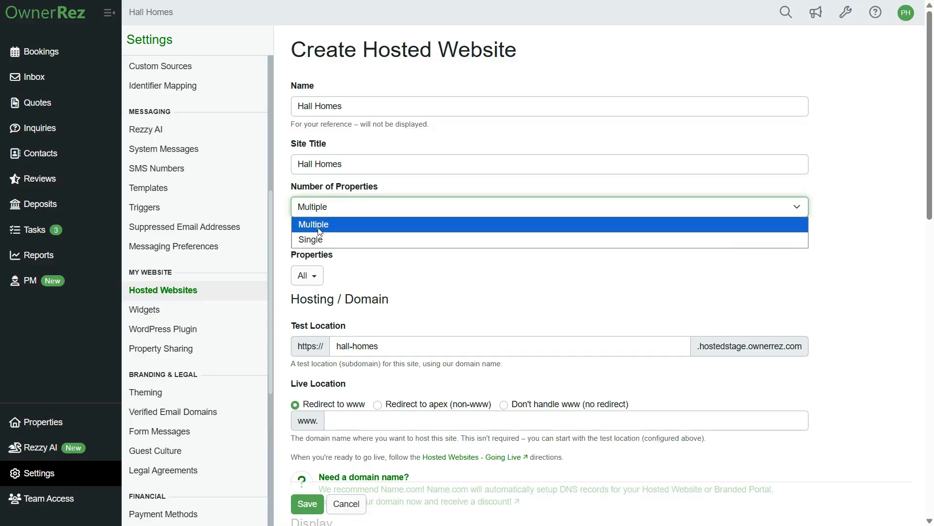
click(320, 229)
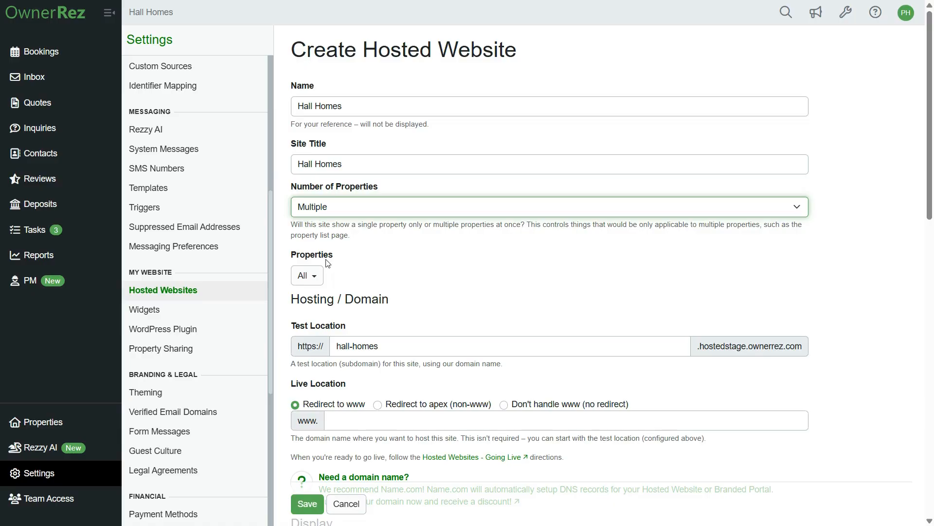
click(307, 275)
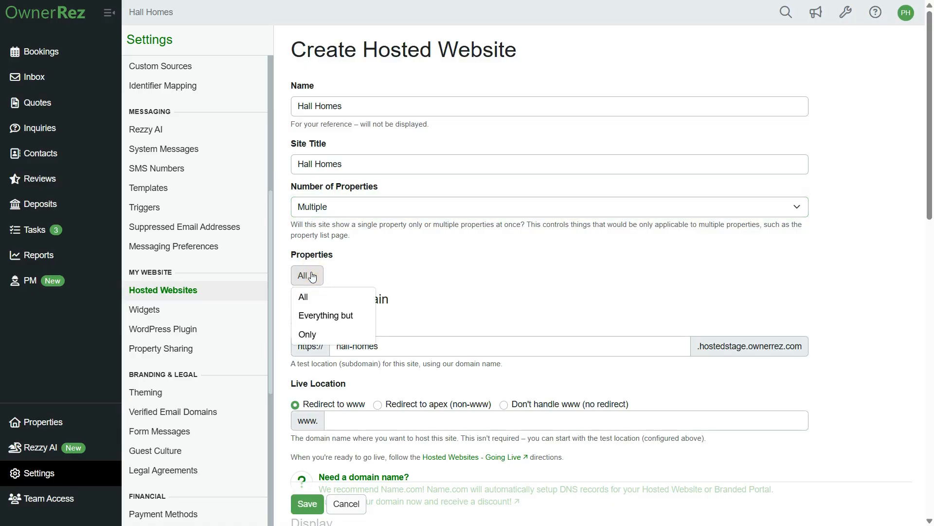
click(315, 333)
scroll(389, 343, down, 2)
click(384, 334)
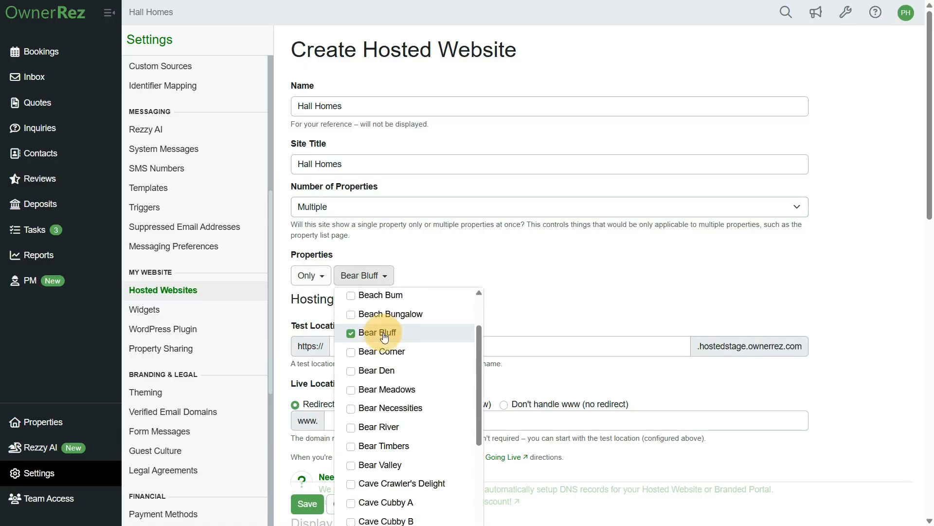
click(398, 464)
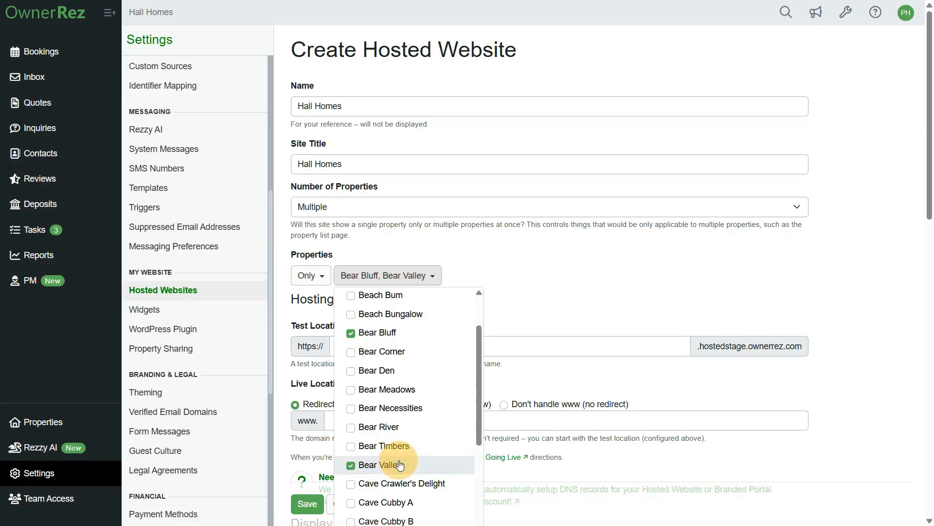
click(543, 289)
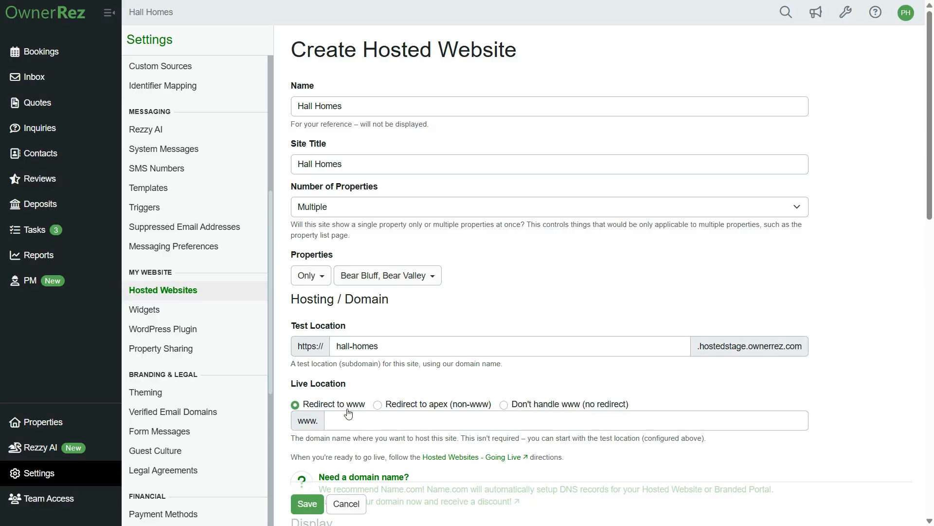
- Switch the website's logo option to use a custom logo setting
scroll(348, 414, down, 3)
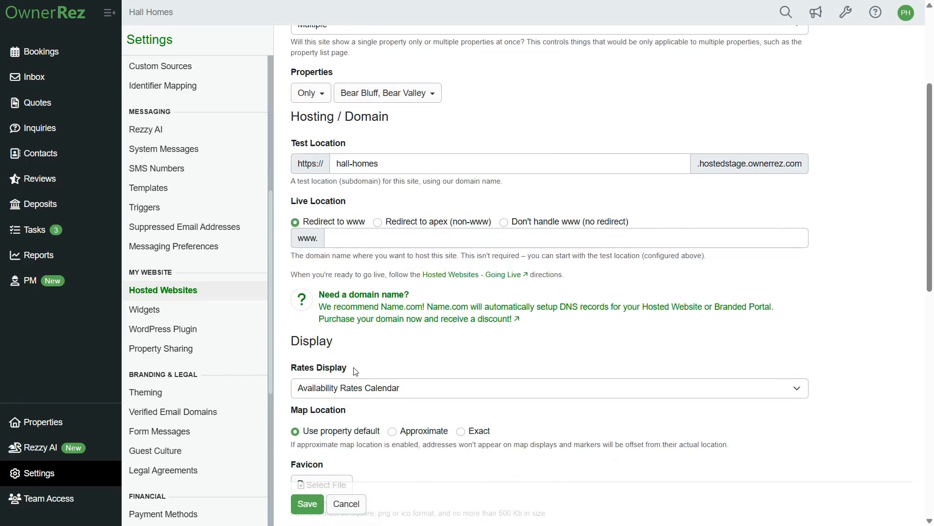
scroll(356, 372, down, 2)
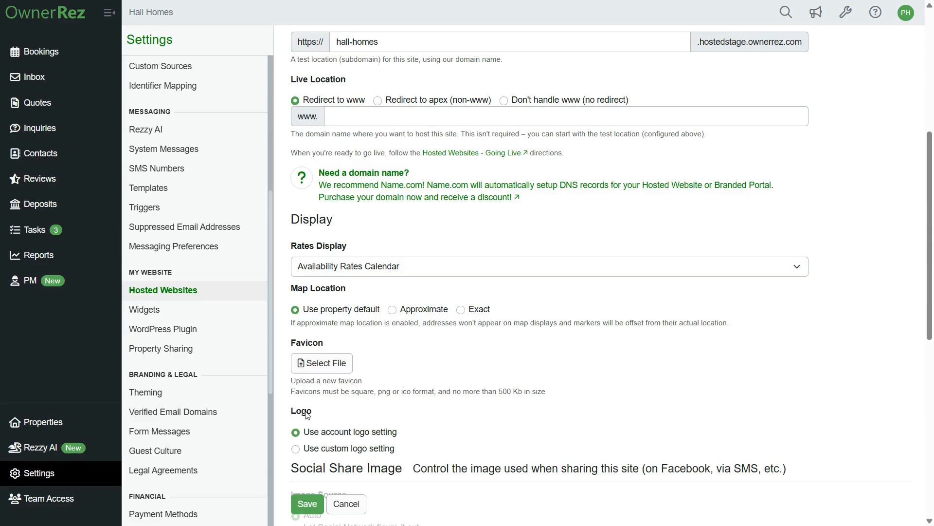
scroll(308, 414, down, 1)
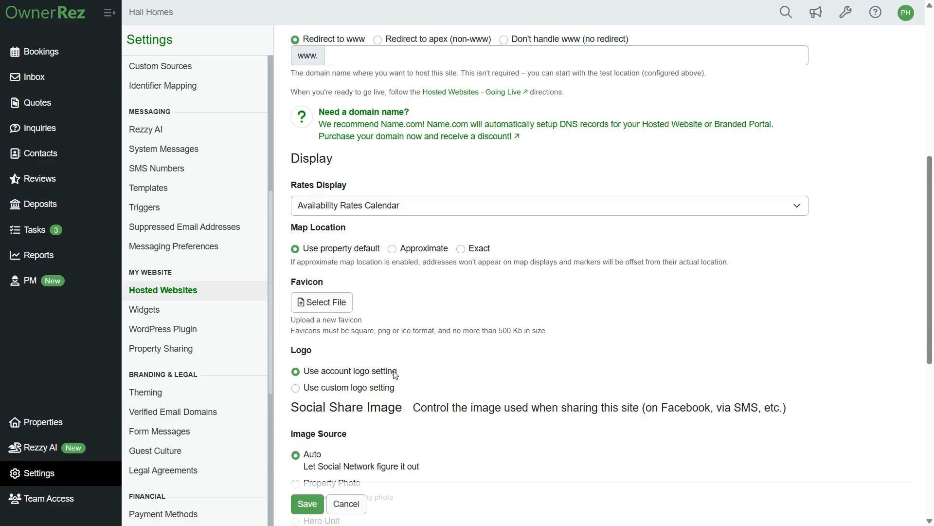
click(324, 388)
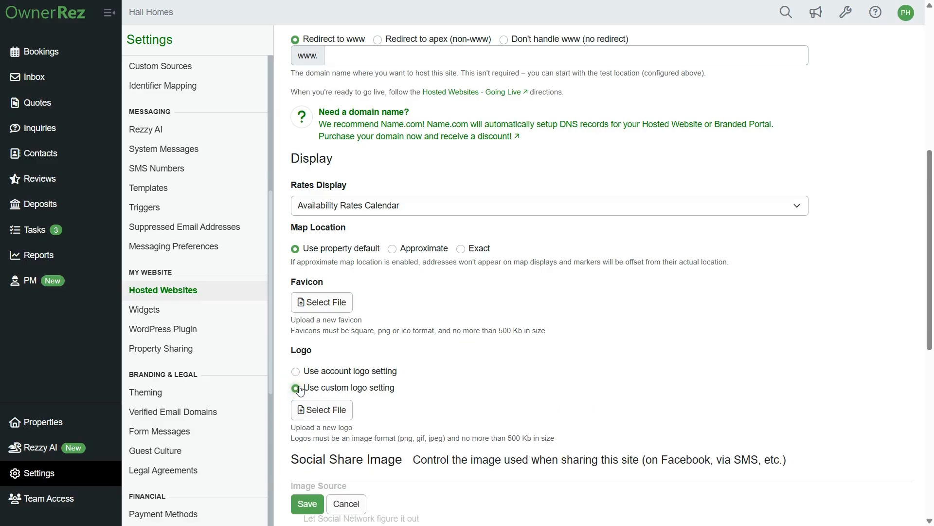
- Set a custom property term of cabin (plural cabins) and save the hosted website settings
scroll(300, 390, down, 5)
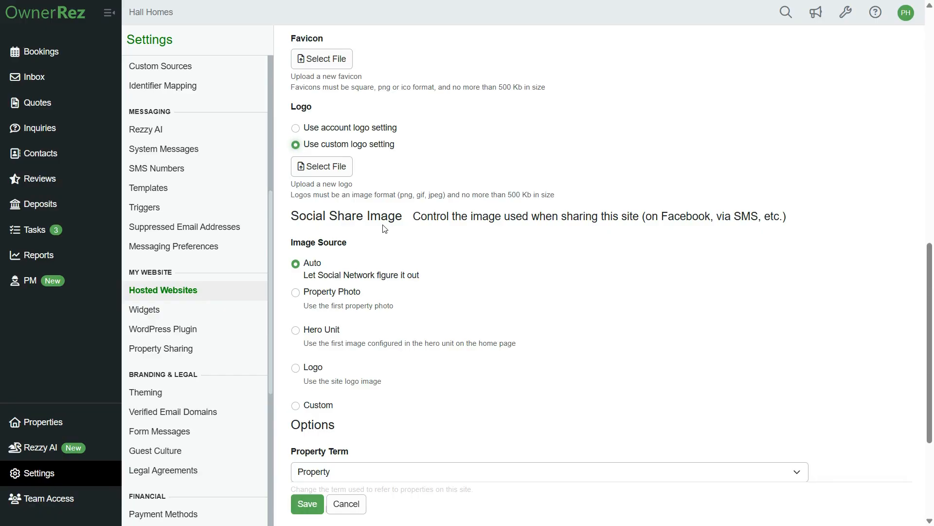
scroll(380, 228, down, 4)
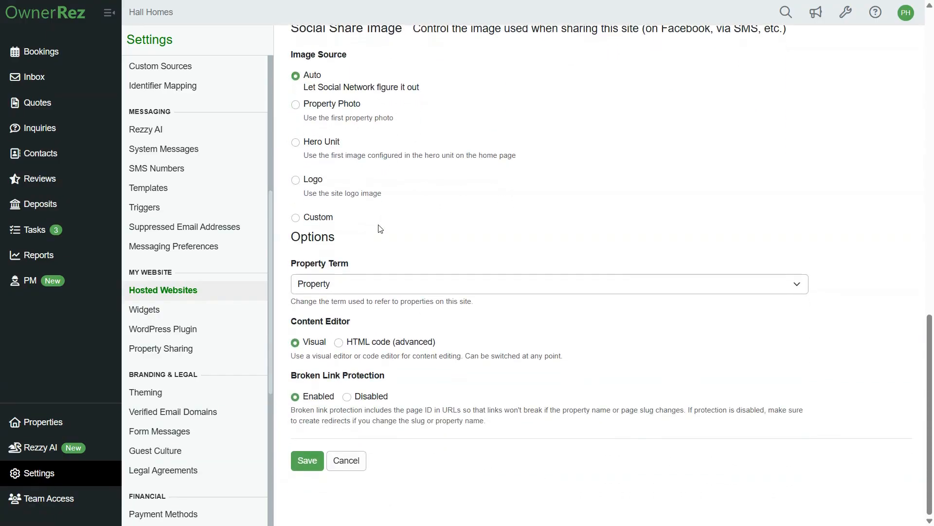
click(352, 281)
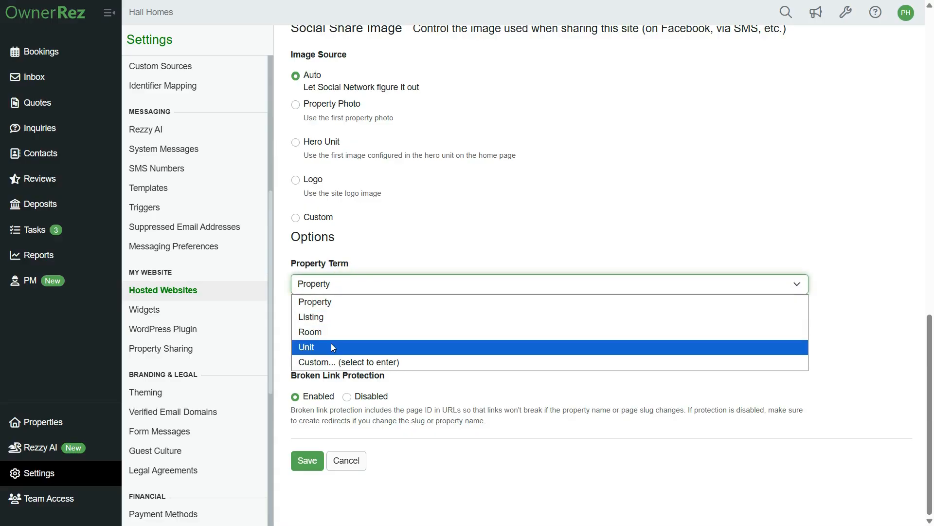
click(317, 362)
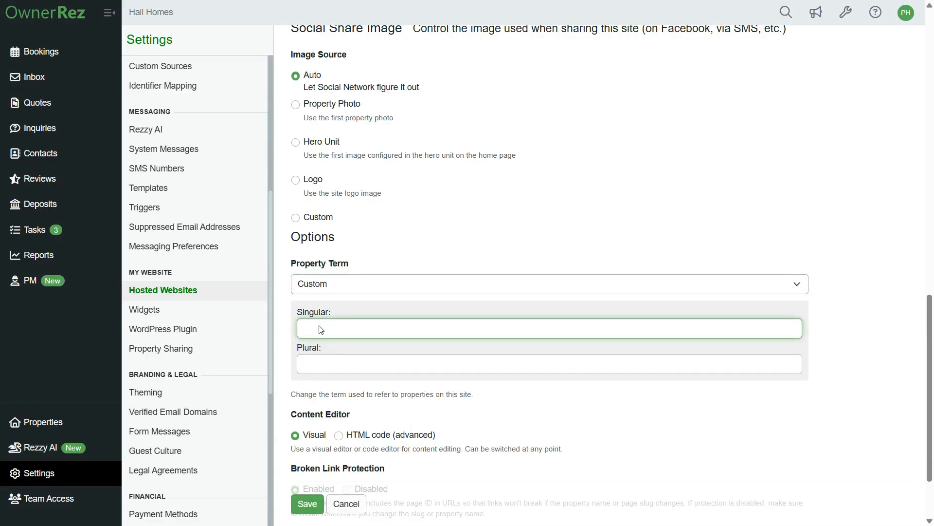
scroll(321, 326, down, 2)
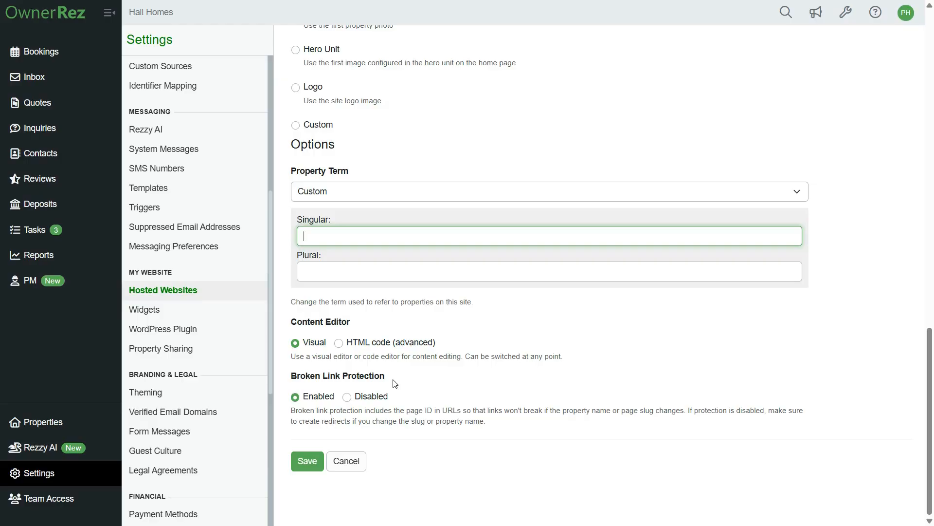
click(313, 462)
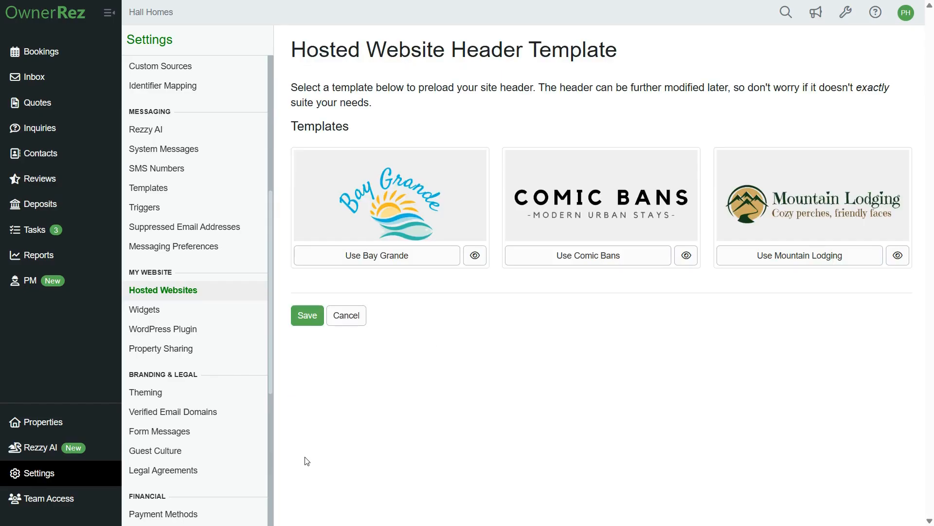
- Preview the Bay Grande, Comic Bans and Mountain Lodging header templates
click(480, 262)
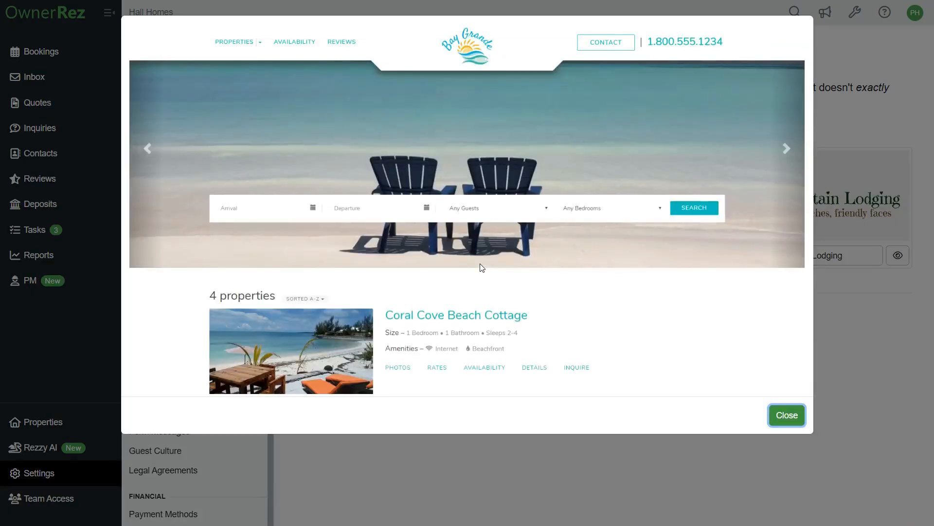
click(785, 418)
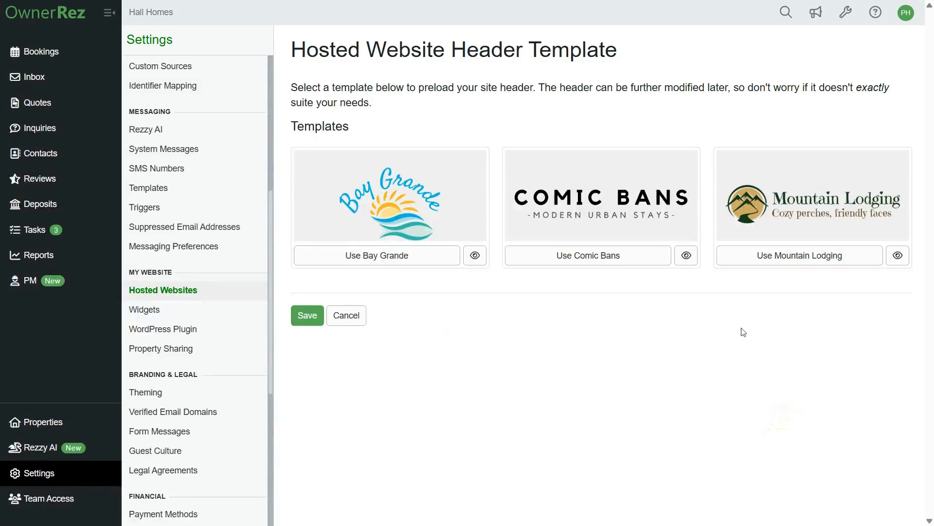
click(691, 261)
click(784, 413)
click(900, 256)
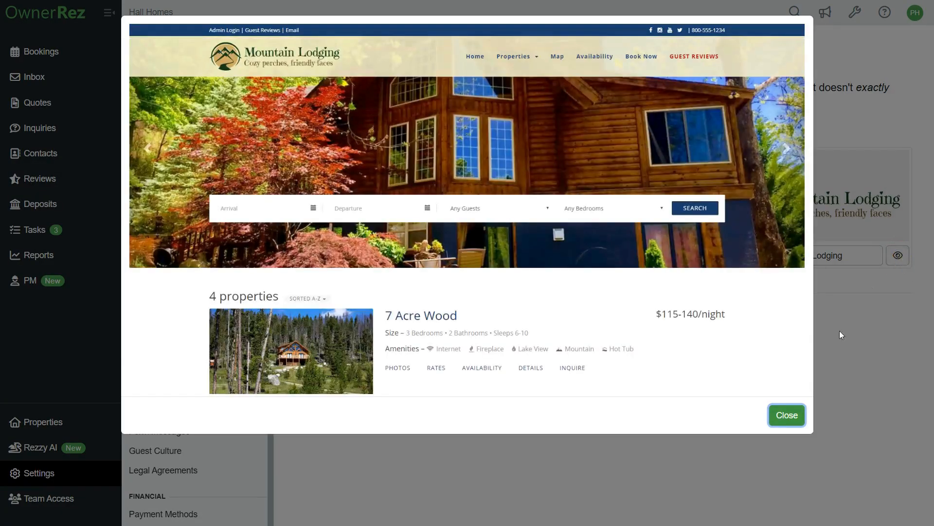
click(773, 423)
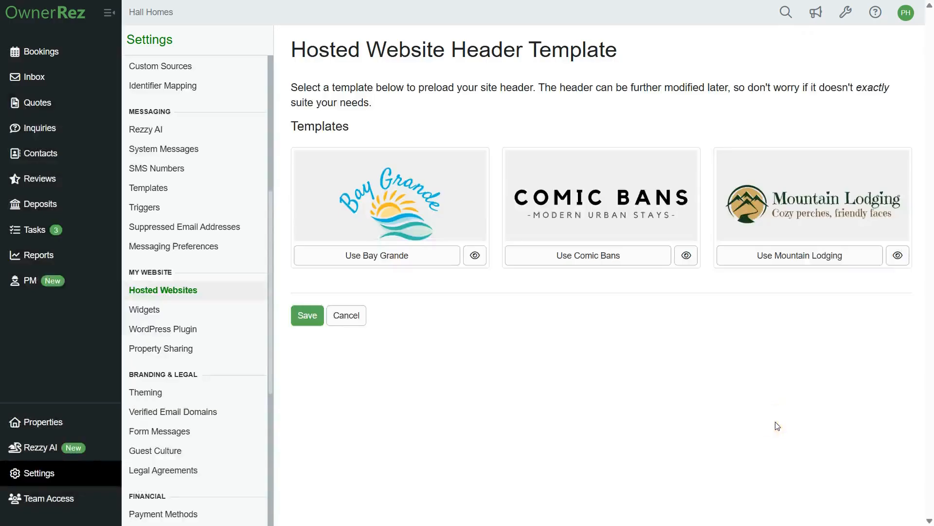
- Apply the Mountain Lodging header template and save
click(777, 258)
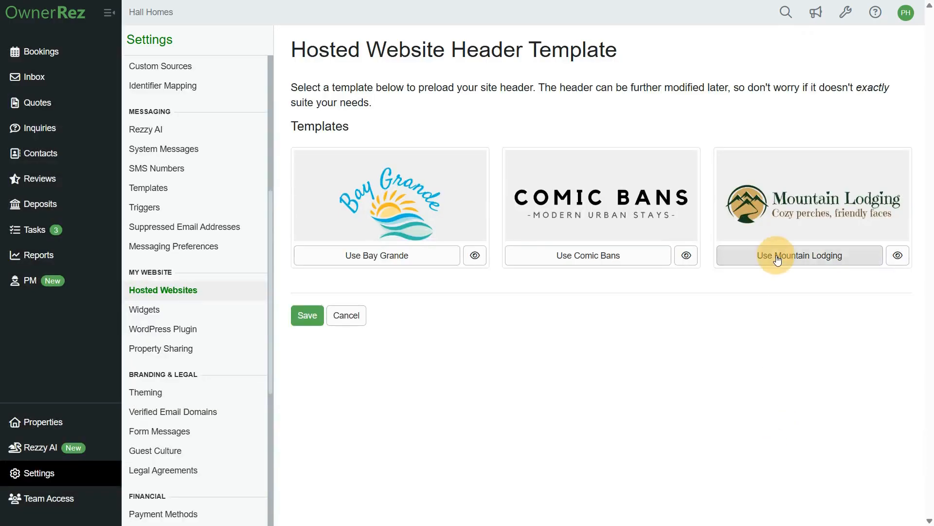
click(308, 316)
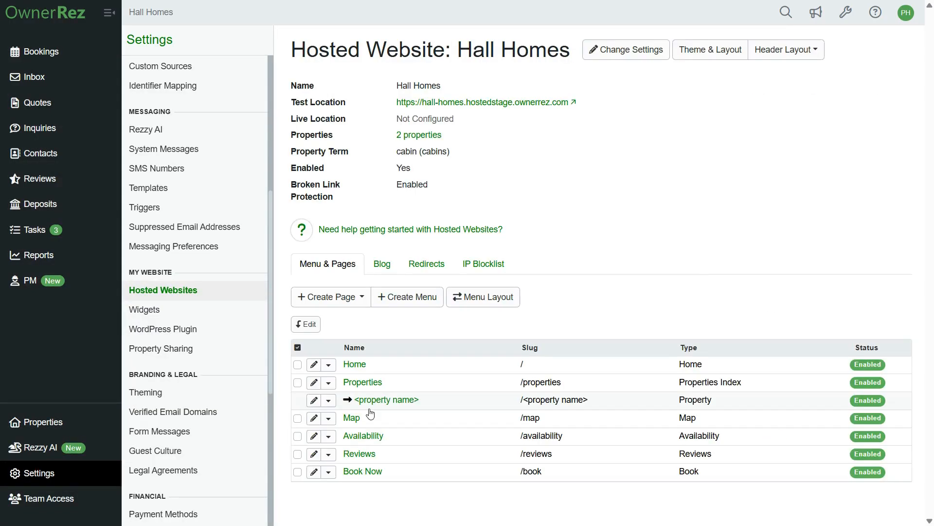
- Review the theme's fonts and colors, footer, CSS and head settings, then save and close the theme
click(717, 54)
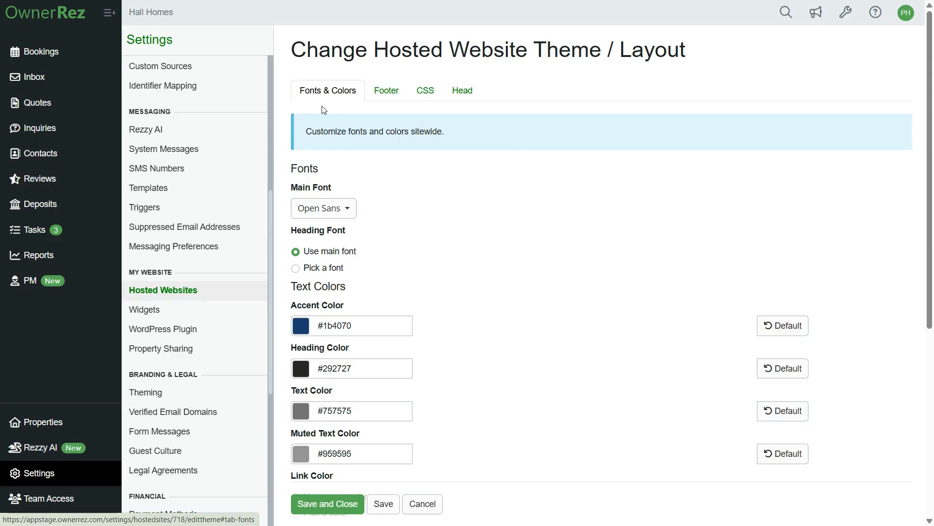
scroll(336, 192, down, 2)
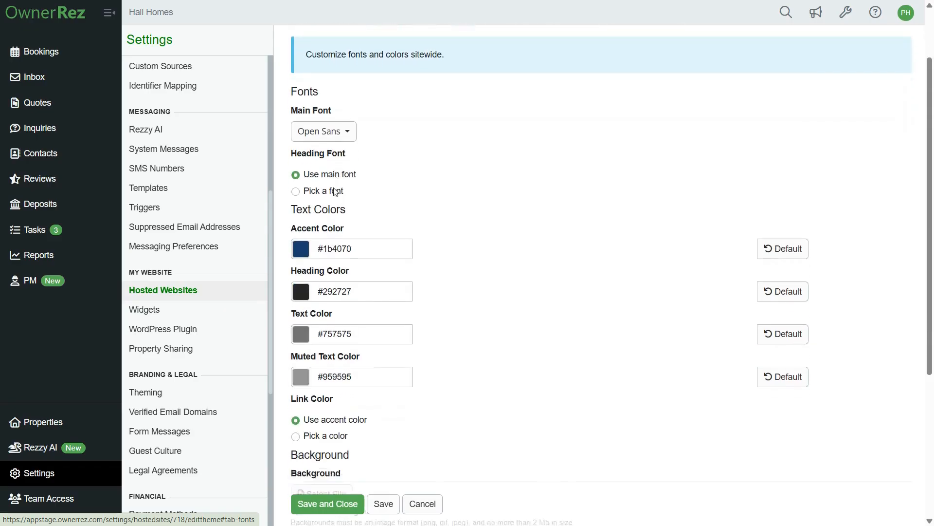
scroll(357, 185, down, 3)
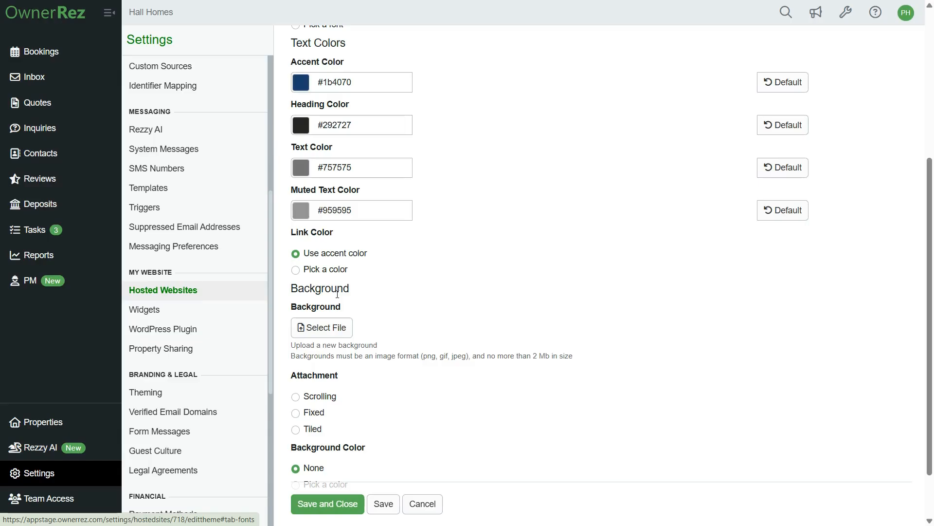
scroll(337, 294, up, 5)
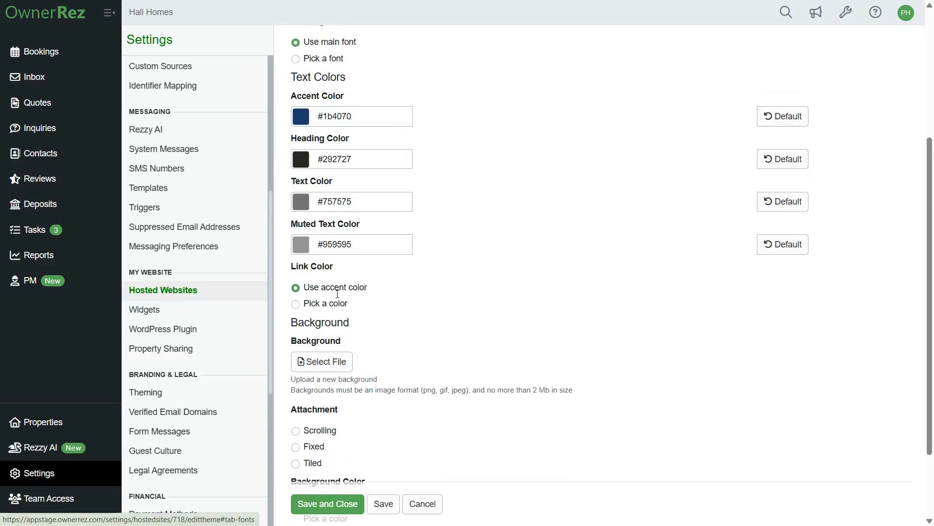
click(390, 99)
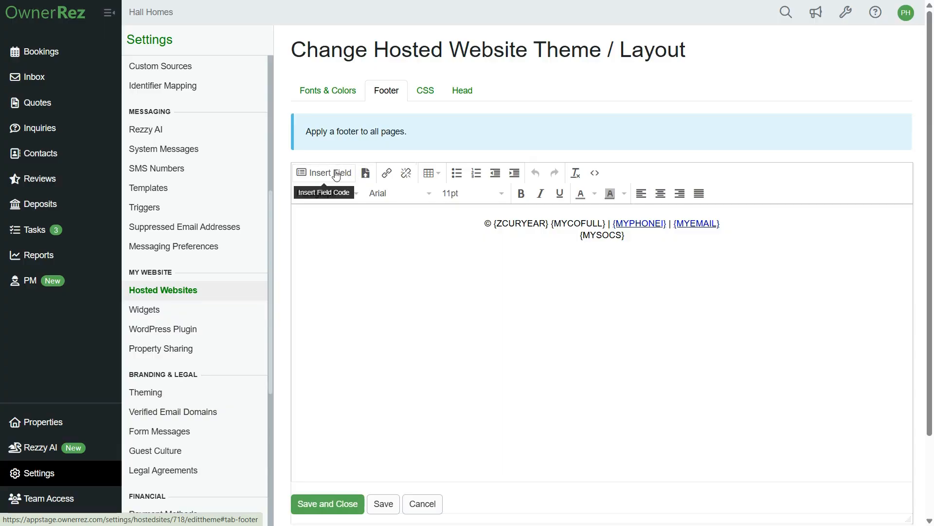
click(423, 96)
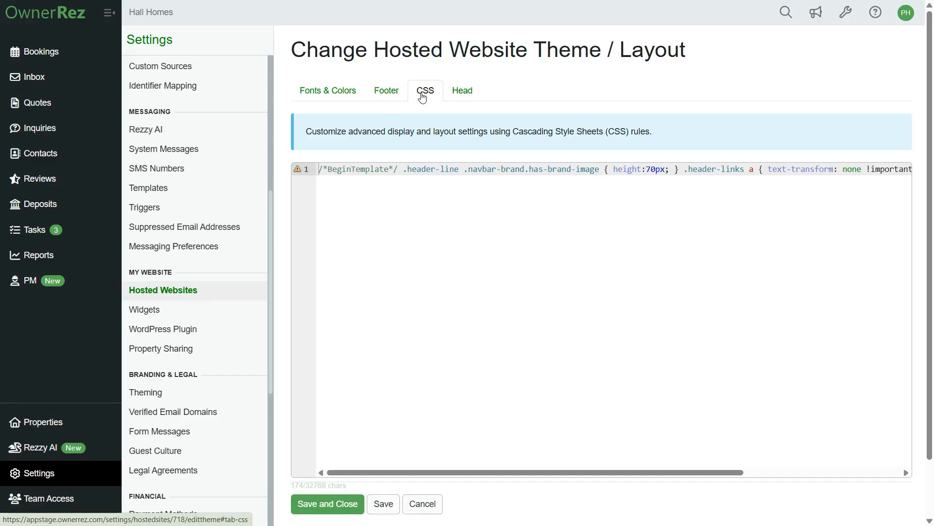
click(463, 93)
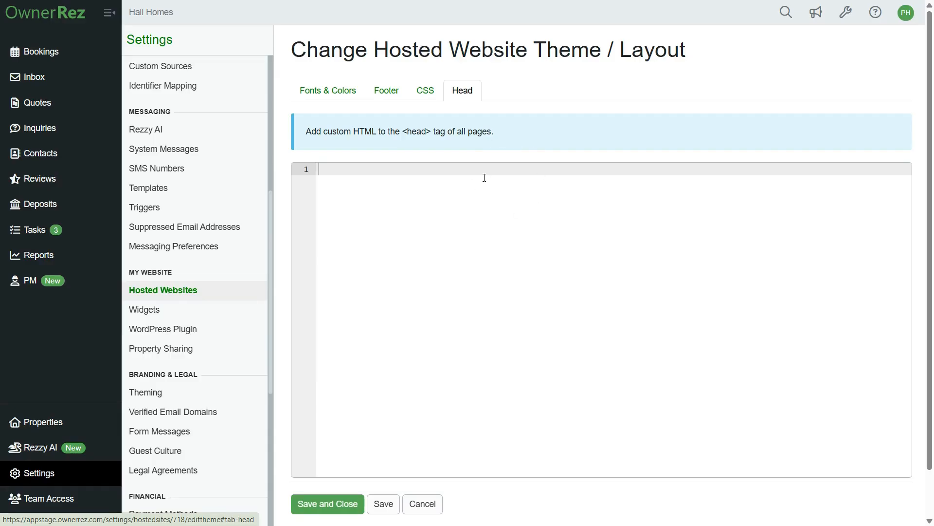
click(320, 506)
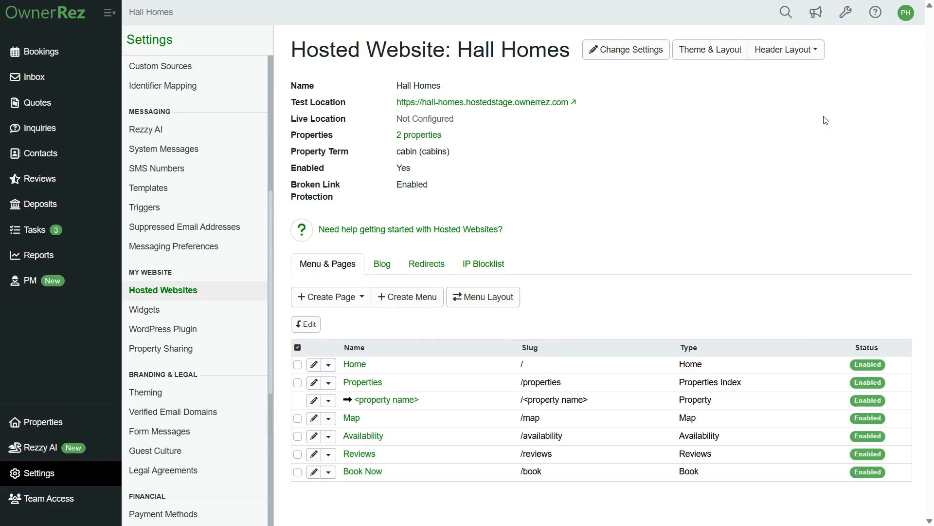
- Pick a new header template, choosing Bay Grande, and save
click(783, 57)
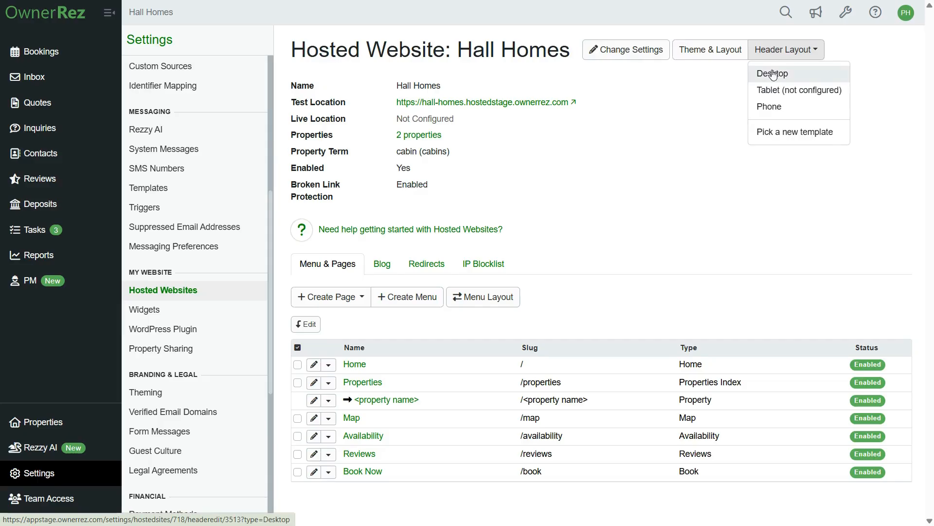
click(783, 136)
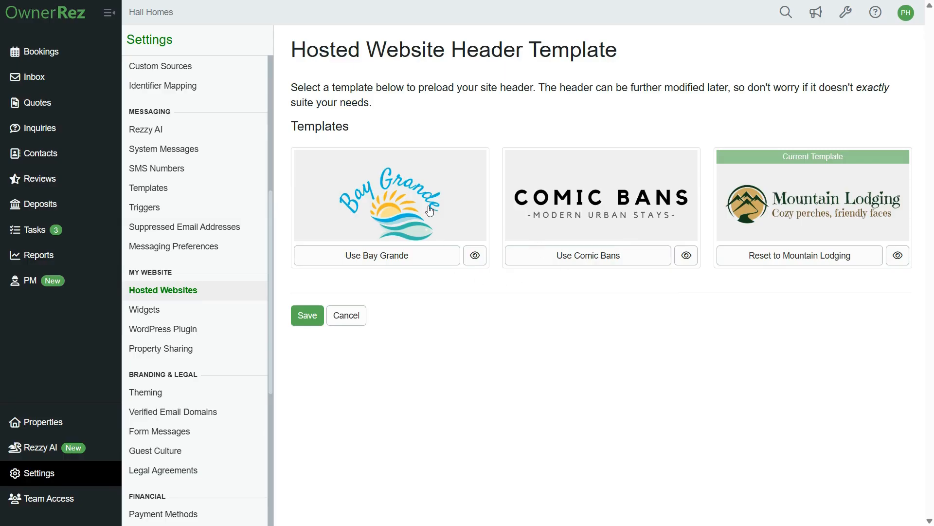
click(390, 263)
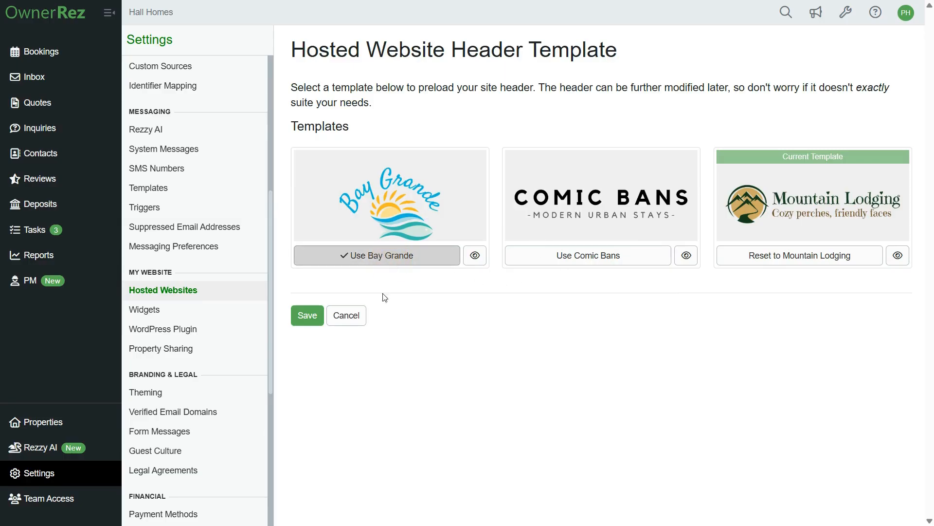
click(317, 317)
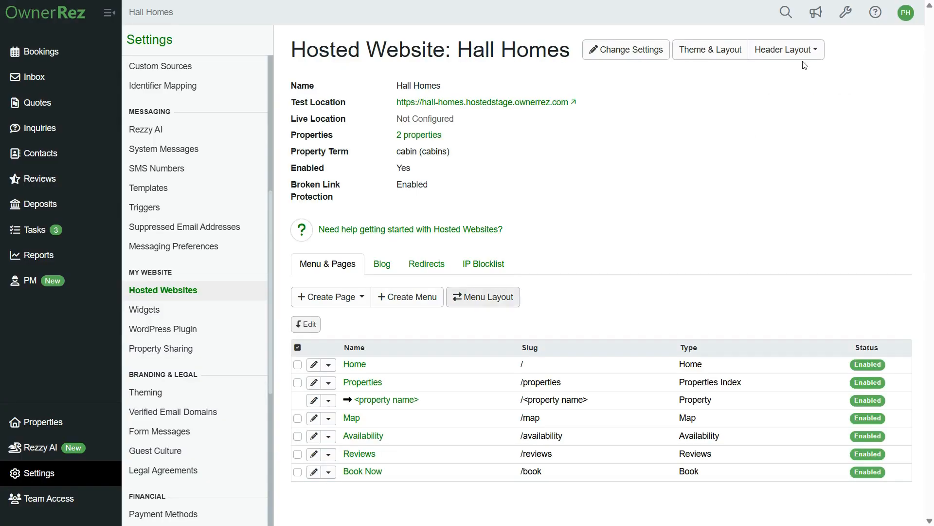
- Open the desktop header layout and review the top line's style settings, saving them
click(802, 54)
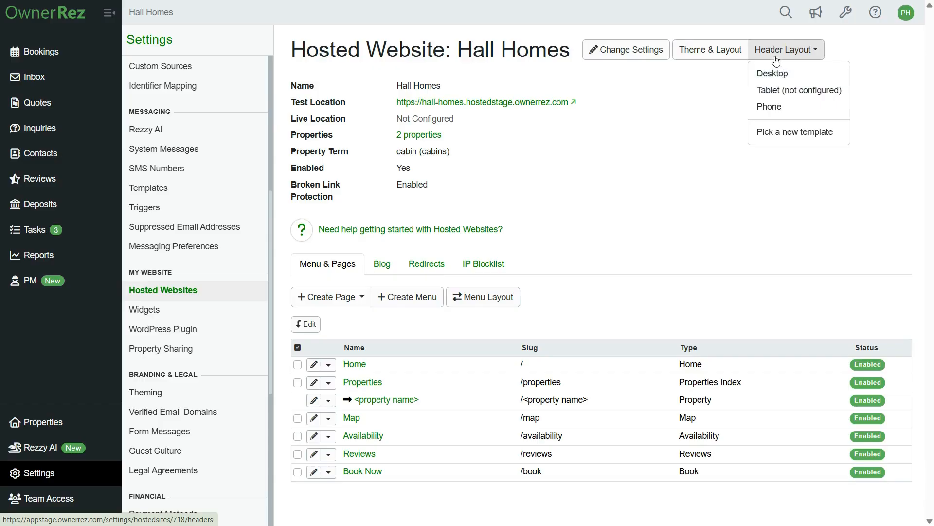
click(787, 73)
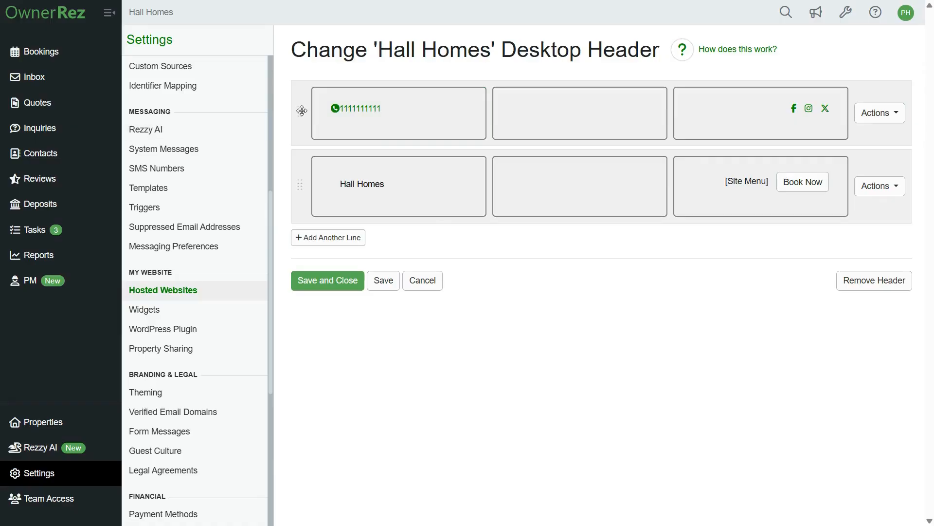
mouse_move(300, 111)
mouse_down()
mouse_move(298, 198)
mouse_move(296, 118)
mouse_up()
click(875, 119)
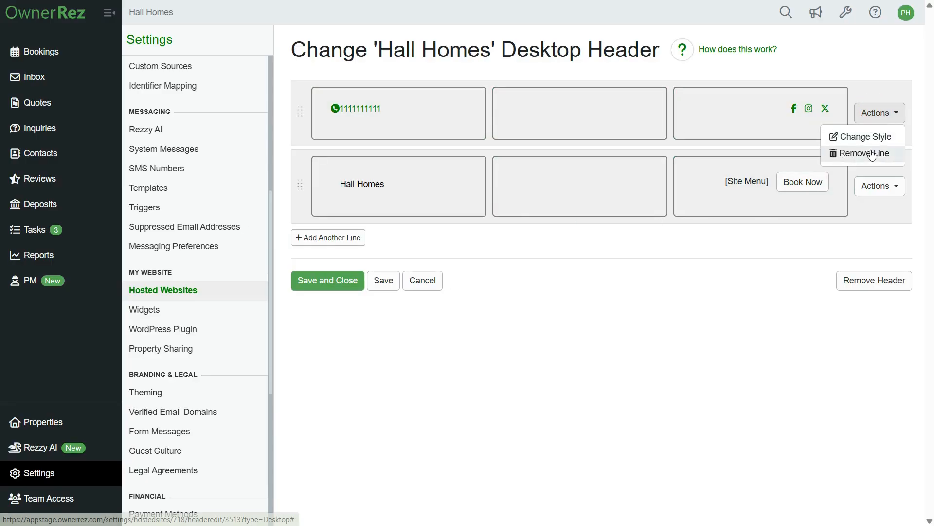
click(855, 137)
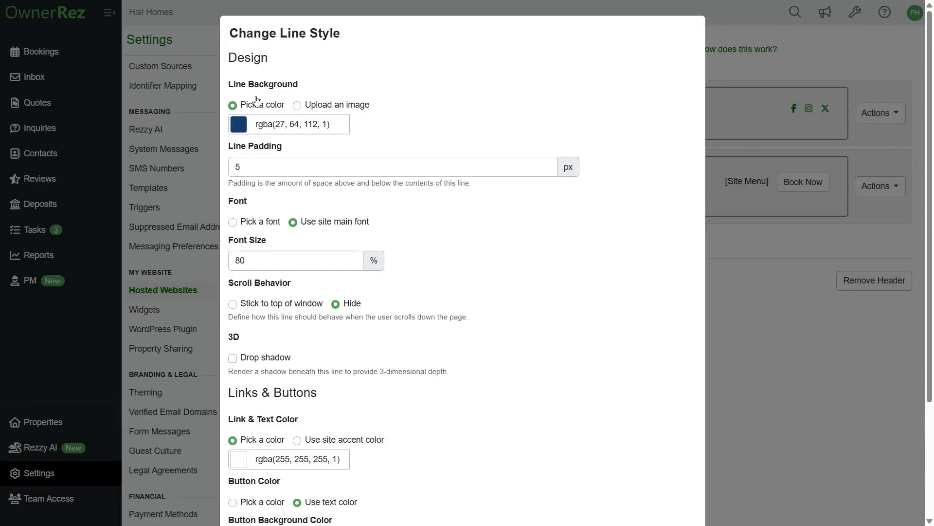
scroll(207, 190, down, 3)
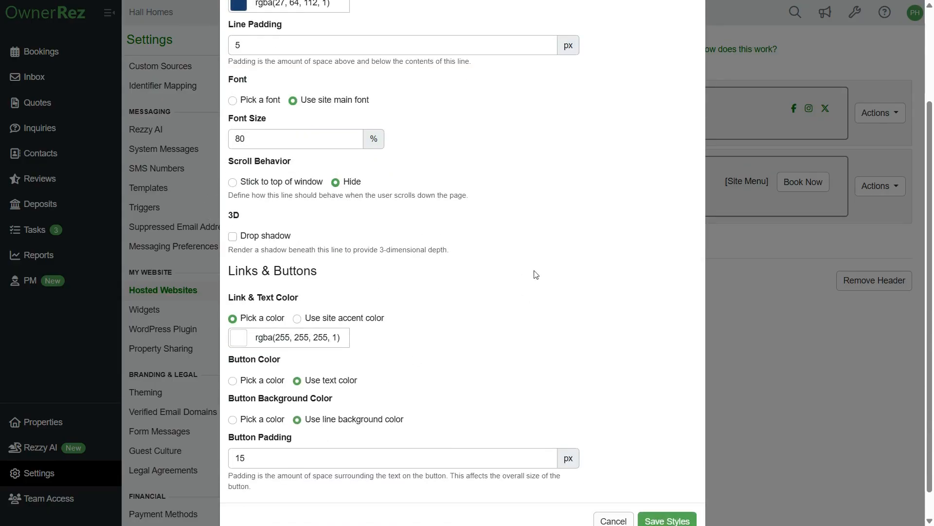
click(666, 521)
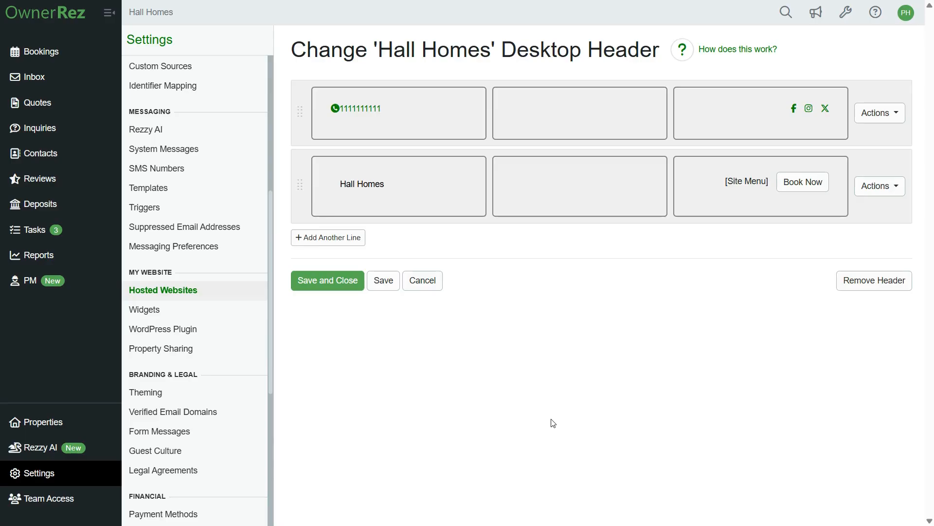
- Add a link to the top line's right header section for the TikTok social network, and save the section
click(733, 132)
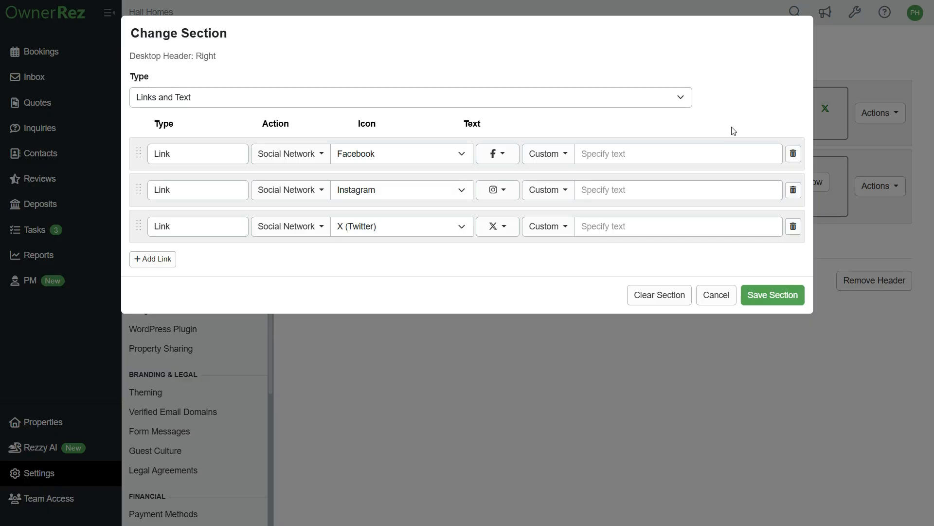
click(422, 154)
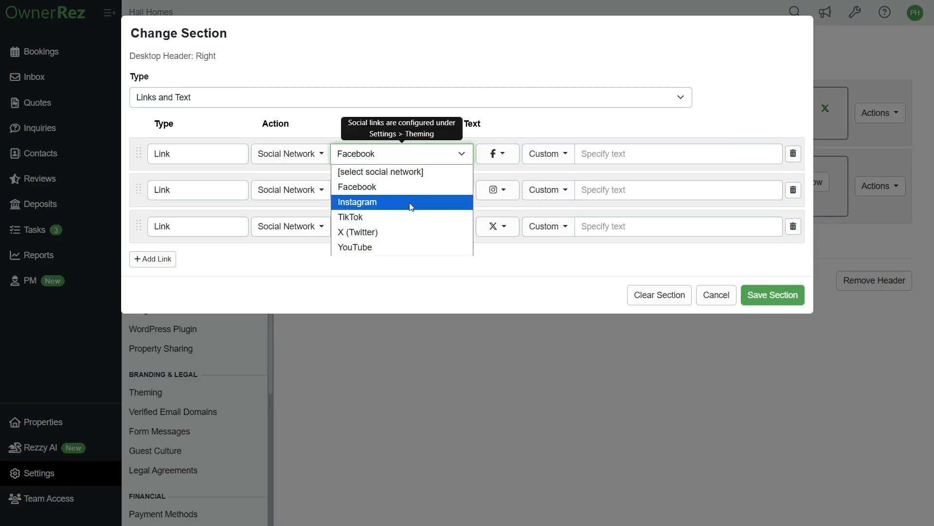
click(420, 155)
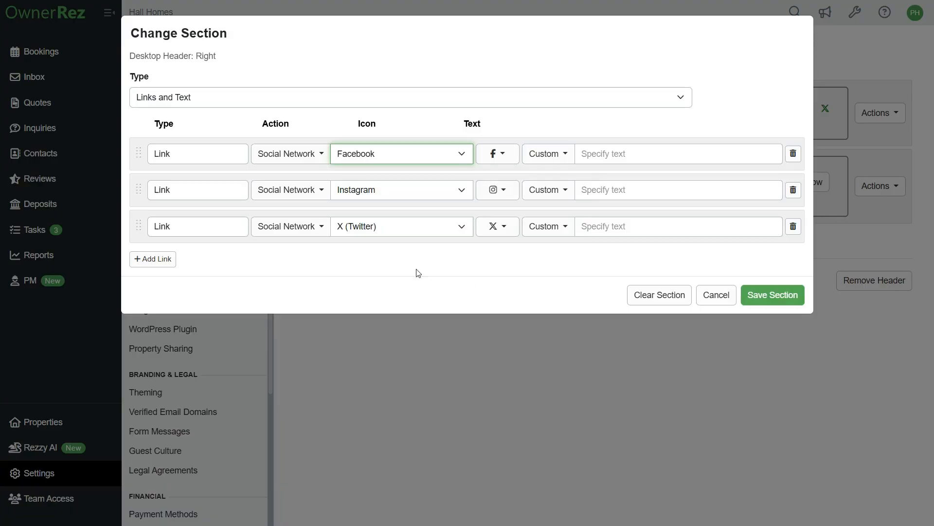
click(143, 259)
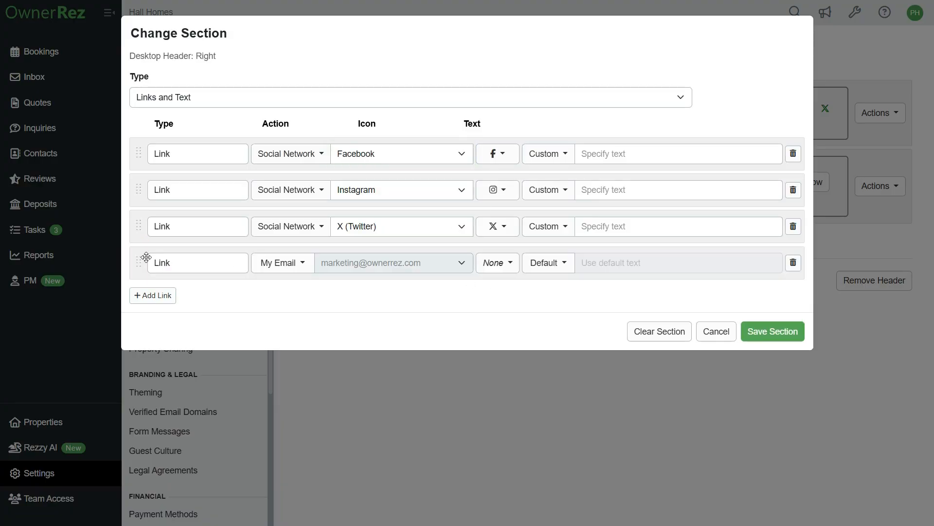
click(282, 264)
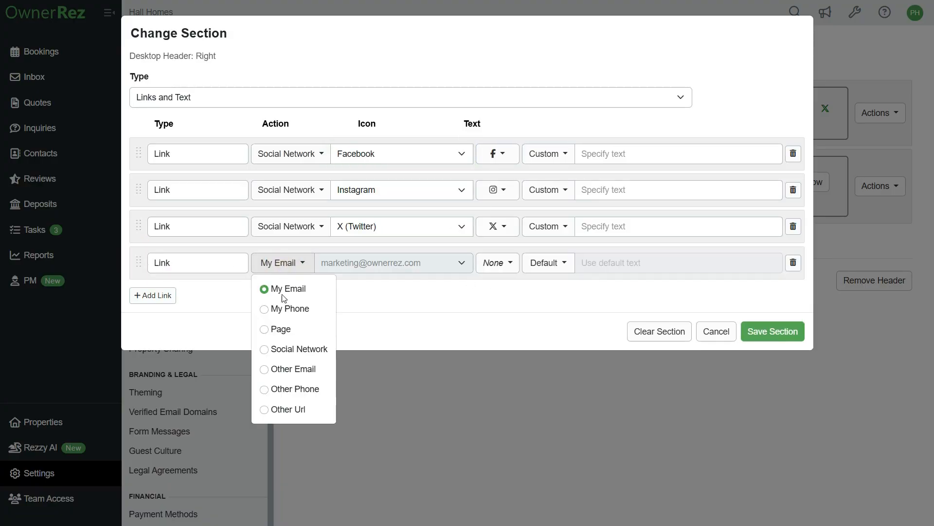
click(288, 349)
click(403, 269)
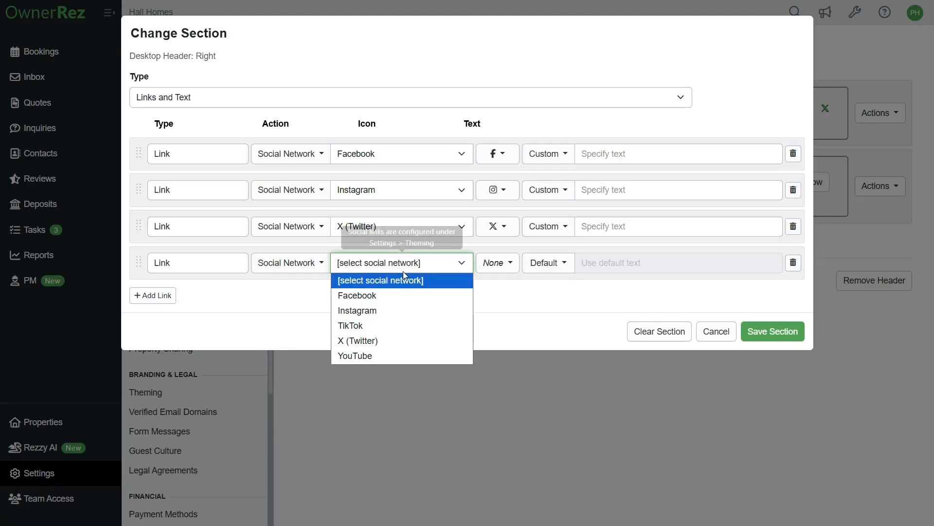
click(375, 326)
click(497, 268)
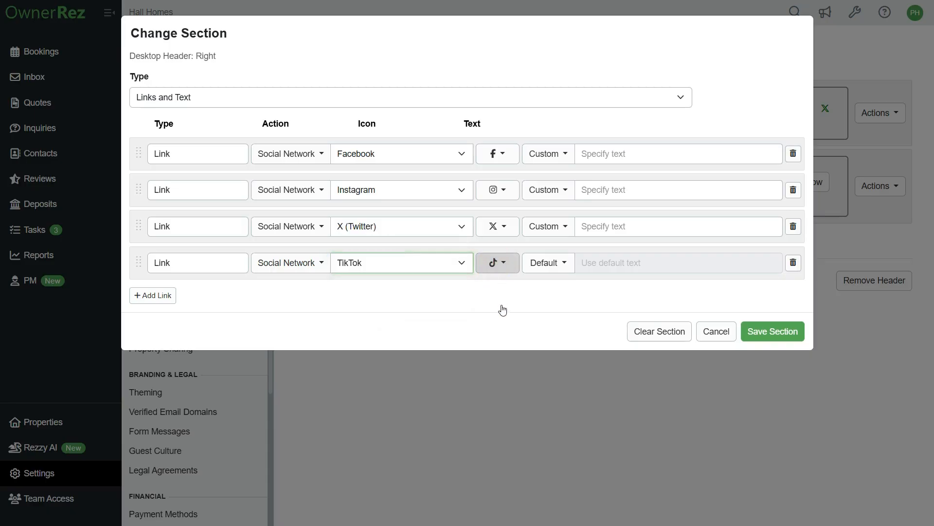
click(551, 265)
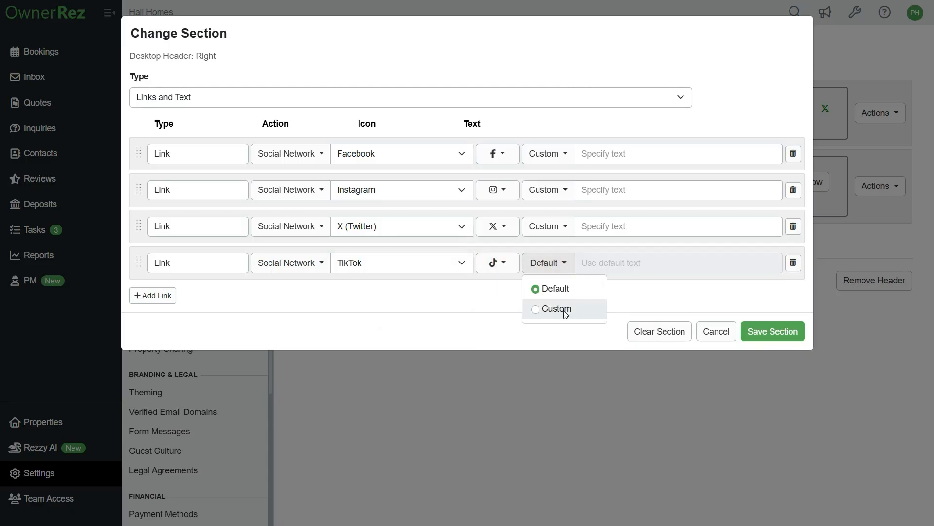
click(766, 341)
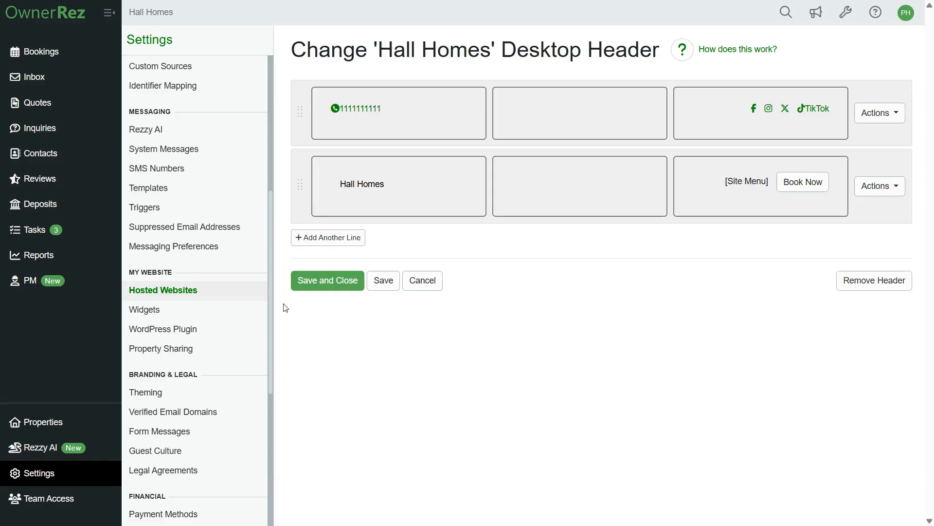
- Save and close the desktop header, then open the site's test location to preview it
click(318, 282)
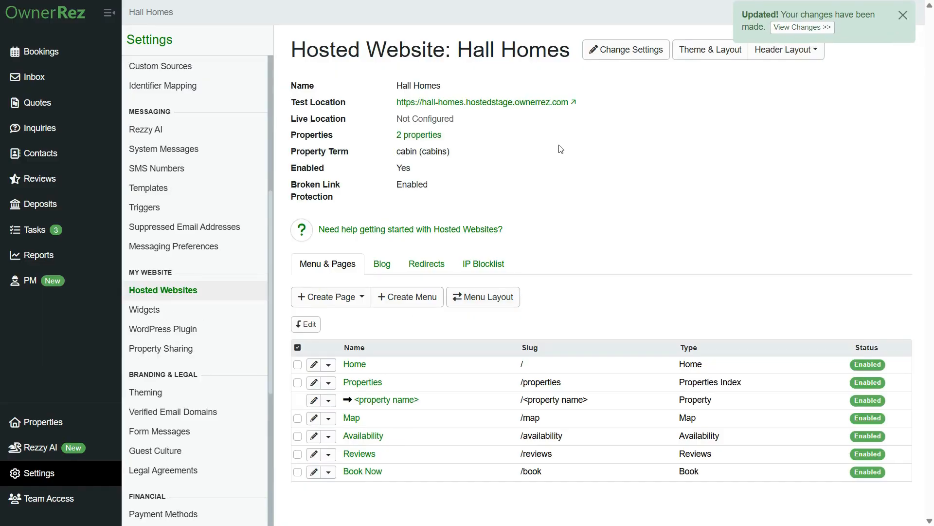
click(464, 102)
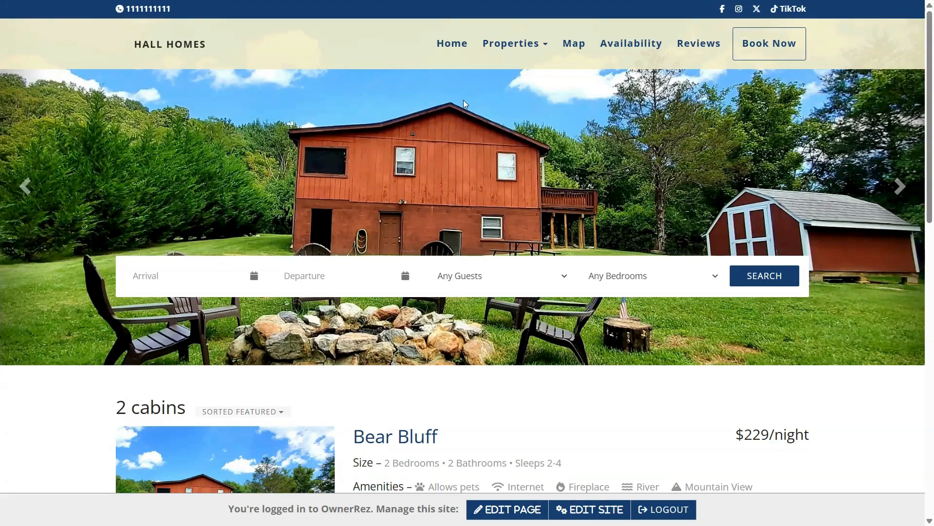